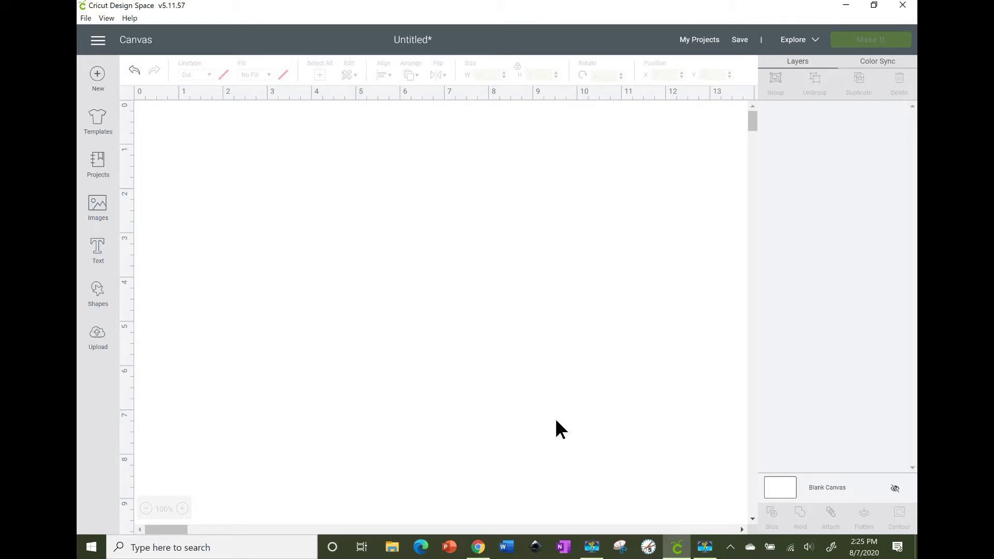
Open the built-in Windows Character Map and check its font list with Samantha Upright chosen
click(249, 553)
text(charda)
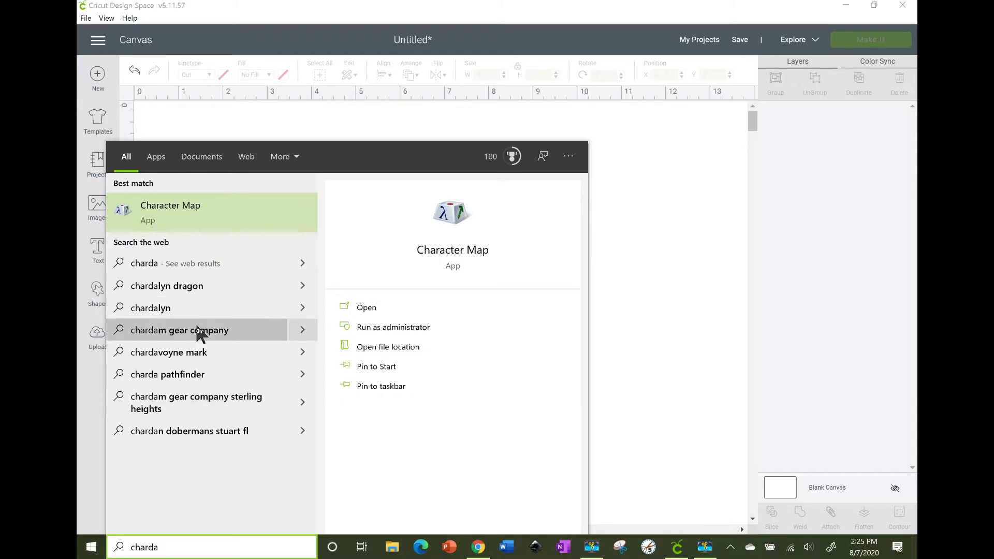
click(154, 224)
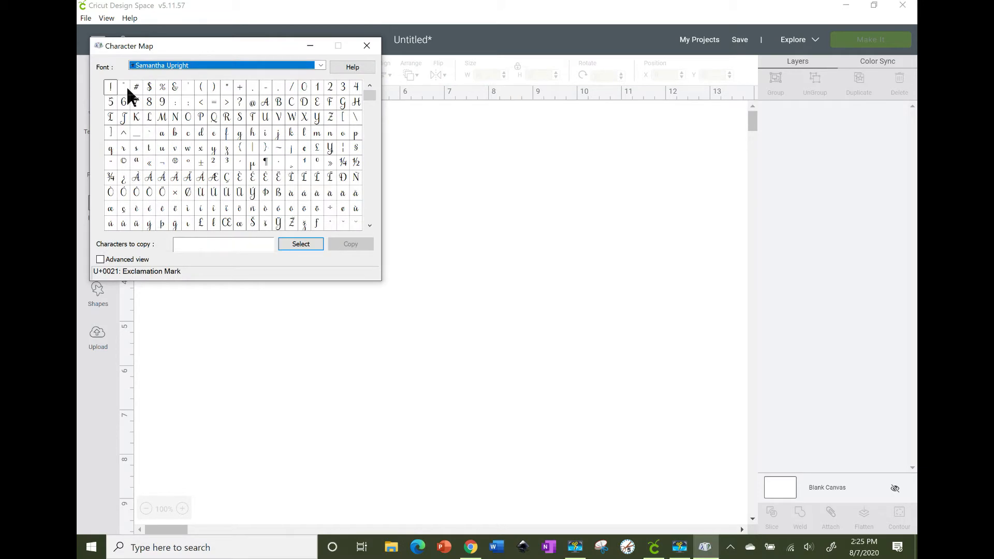
click(322, 65)
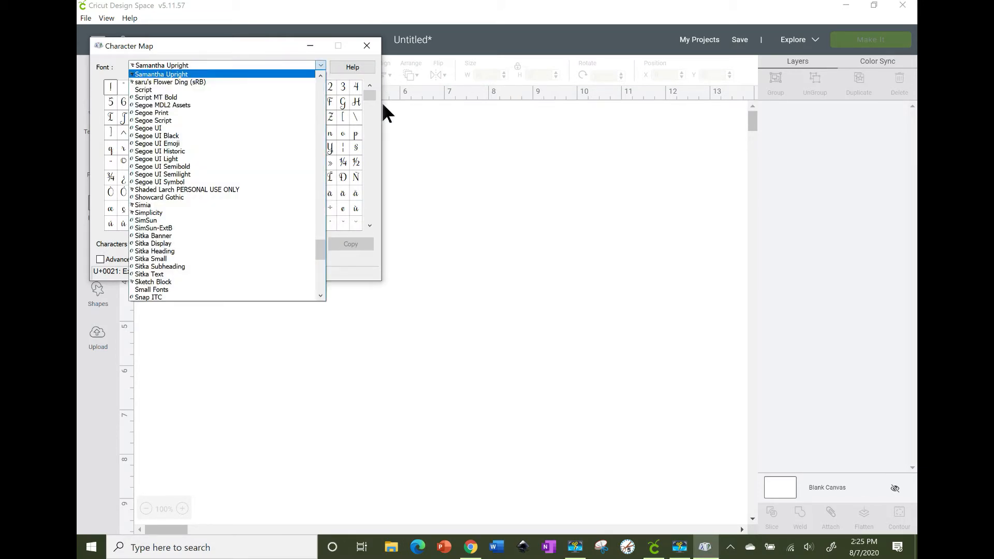
click(396, 100)
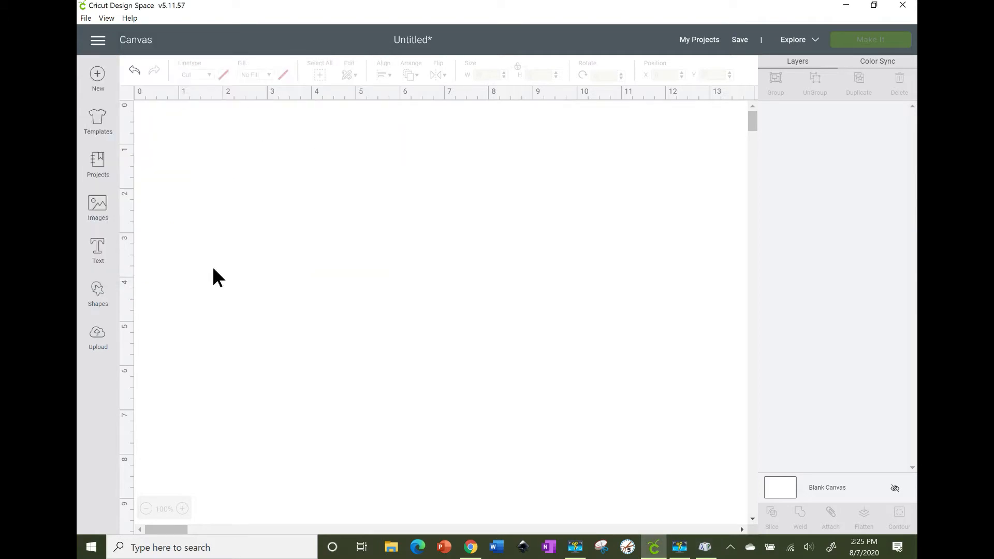
click(705, 545)
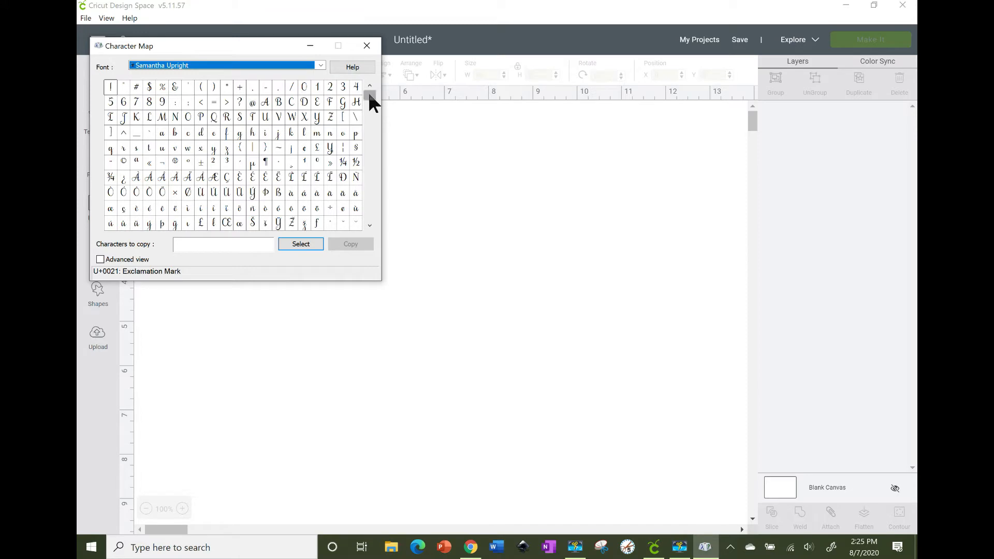
Examine the enlarged previews of the alternate capital A glyphs in Samantha Upright
drag(369, 95, 371, 101)
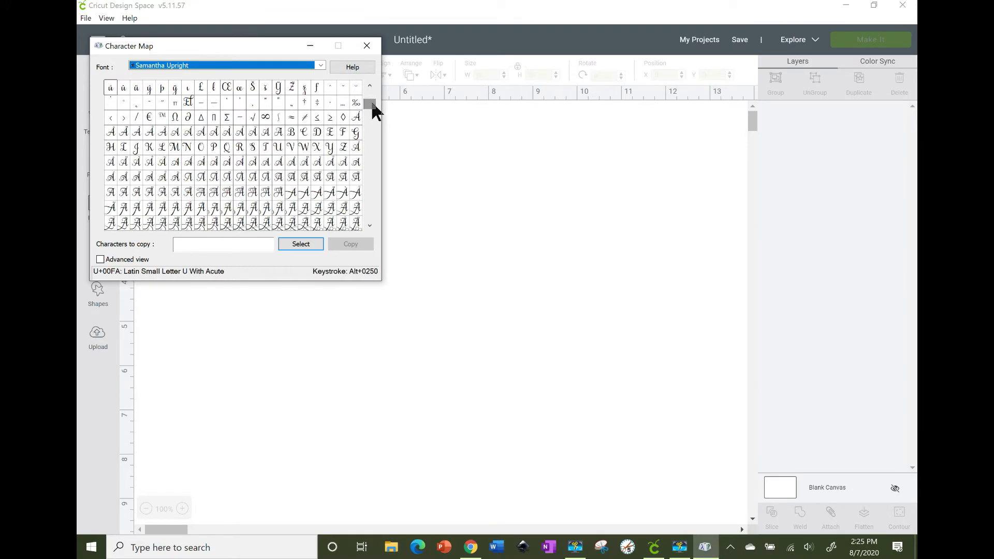
click(260, 162)
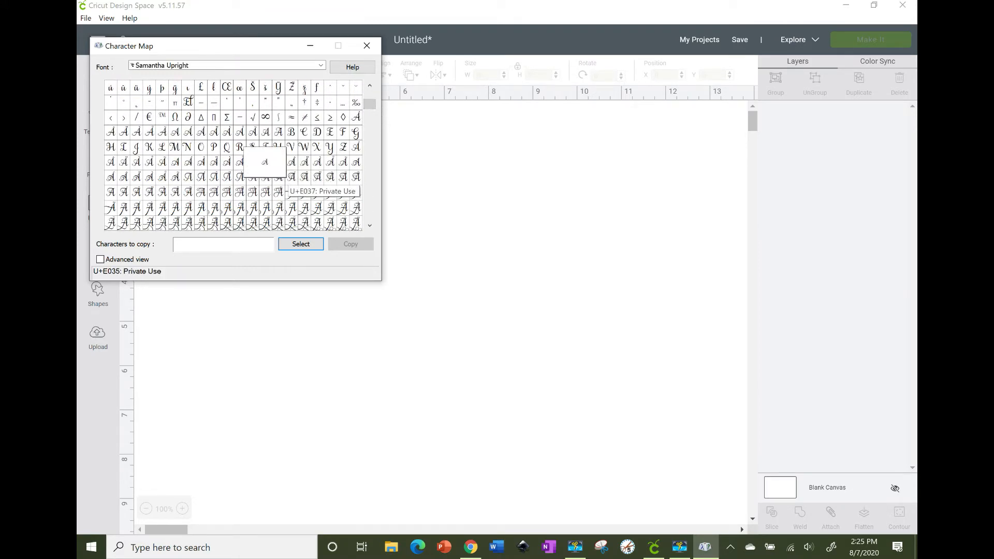
click(288, 166)
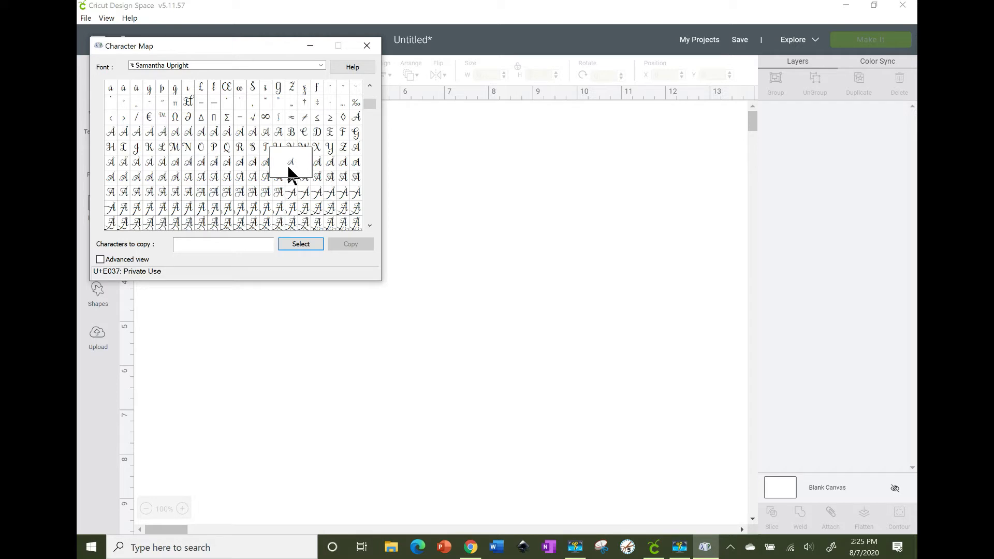
click(259, 166)
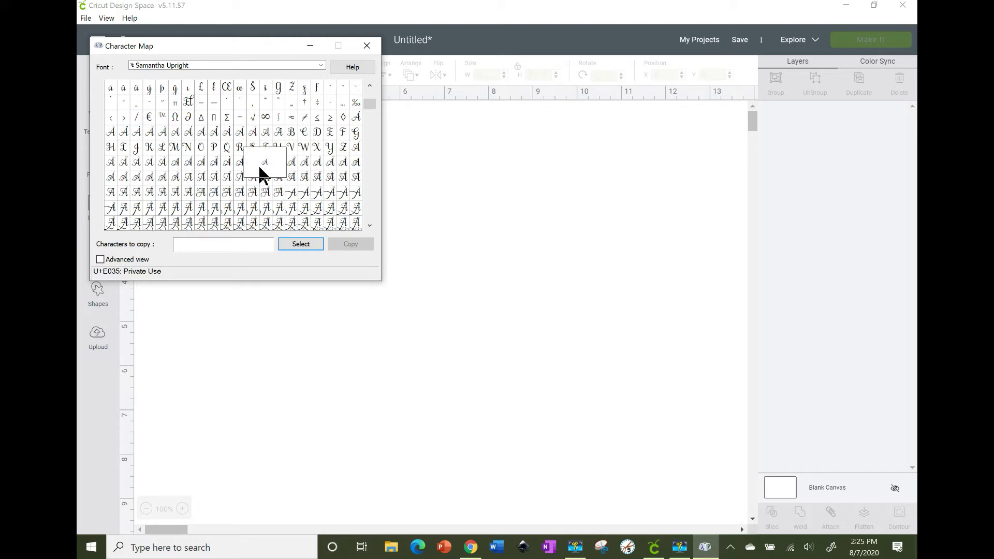
click(290, 160)
click(293, 192)
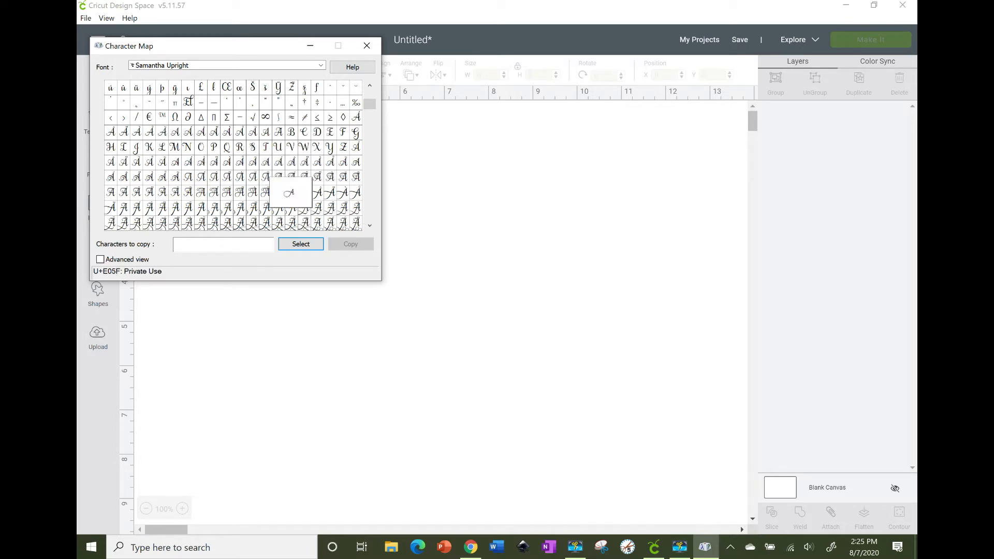
Add the swash A glyph (U+E05F) to the characters to copy and close the built-in Character Map
double_click(294, 193)
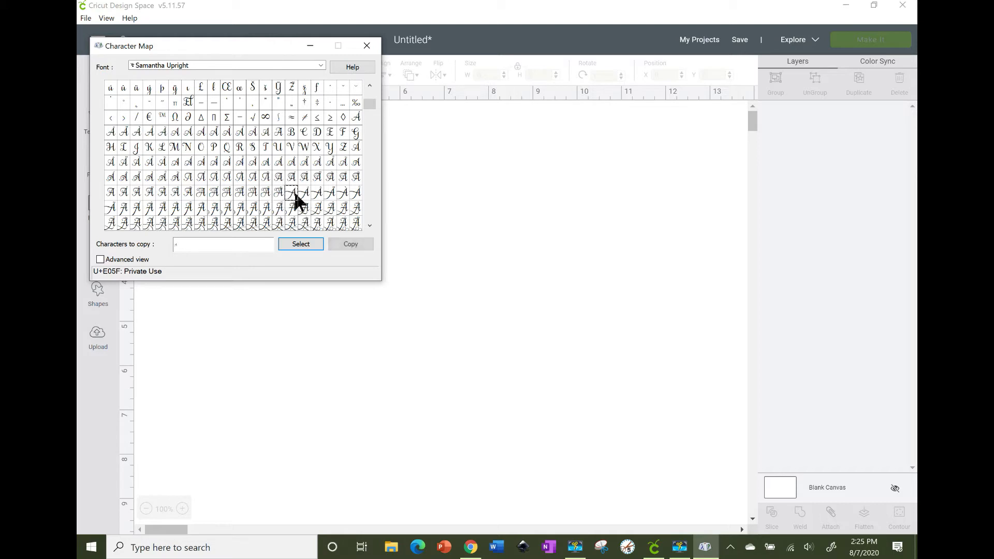
drag(178, 251, 157, 249)
click(188, 250)
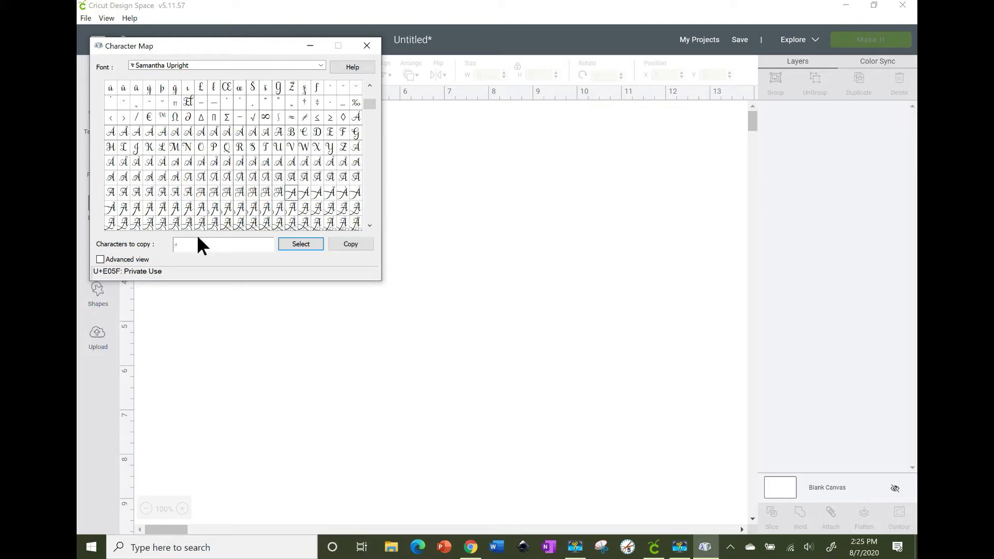
click(370, 46)
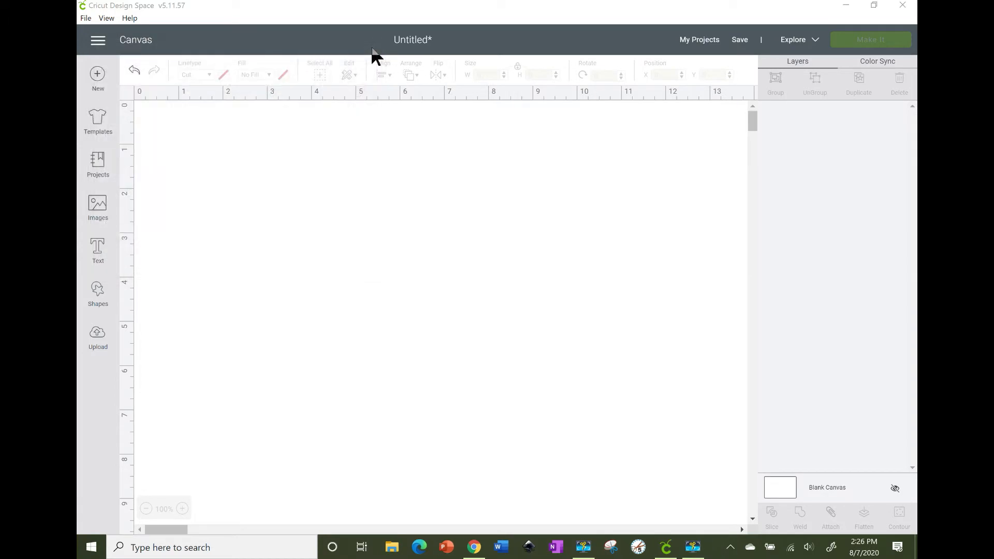
click(92, 548)
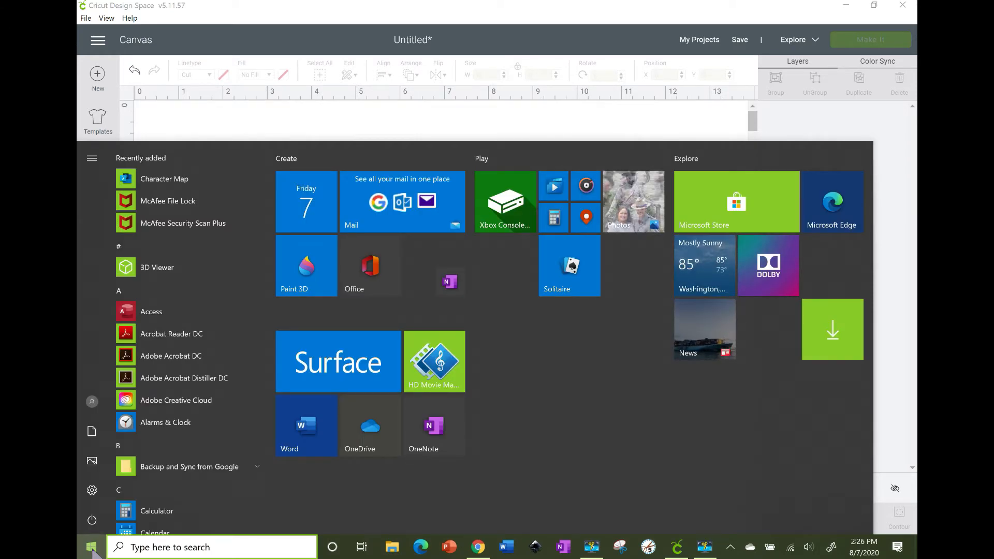
click(164, 548)
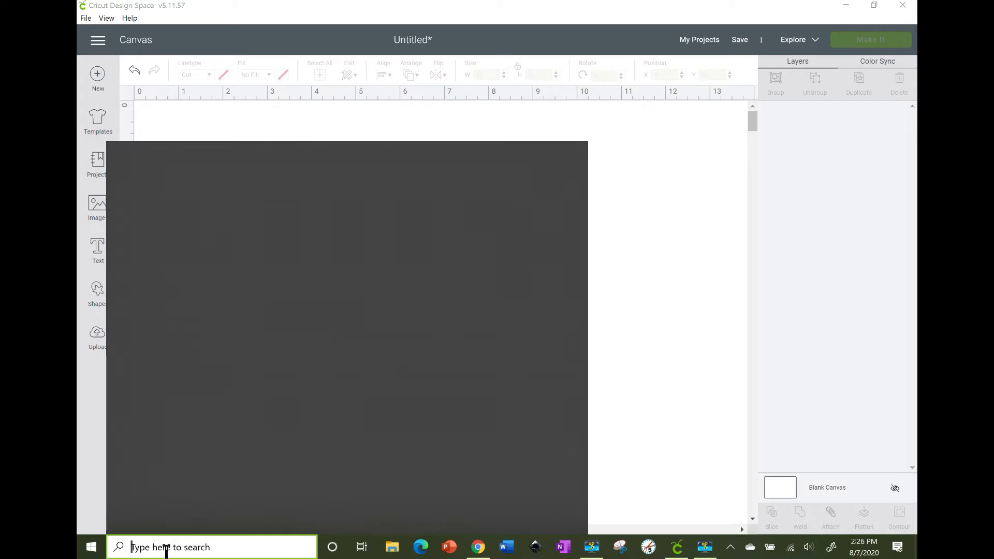
text(mic)
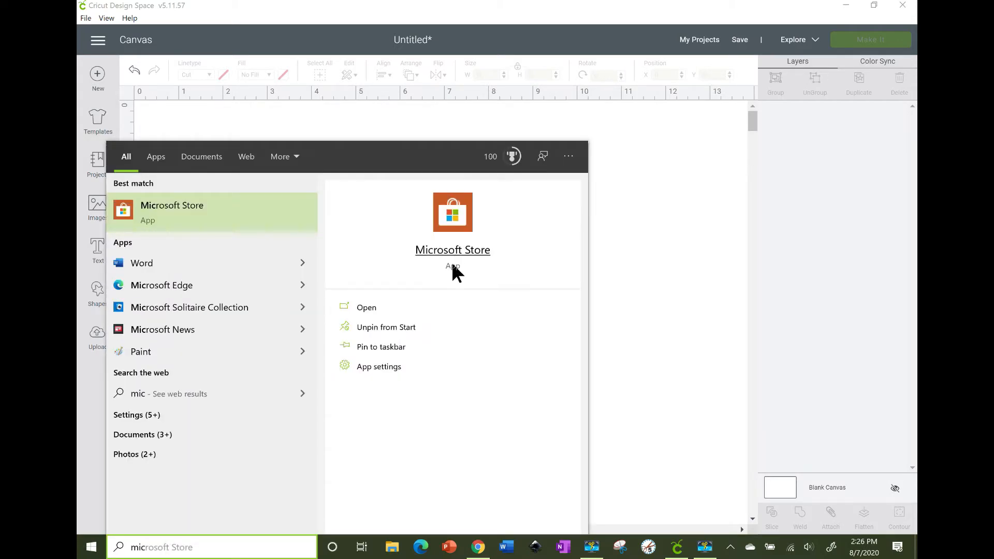
click(633, 262)
Open the separate Character Map app listed under Apps and browse its font families
click(140, 546)
text(charac)
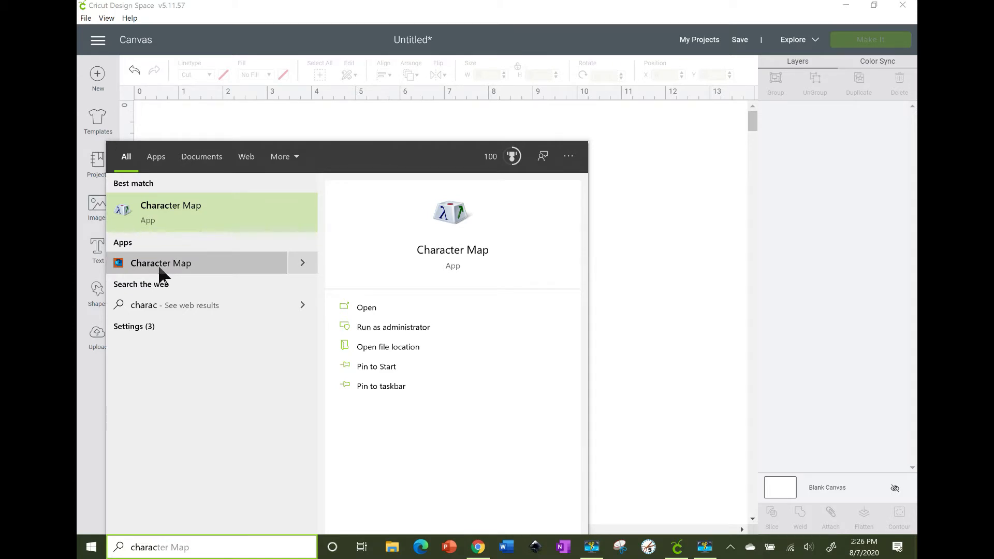
click(158, 266)
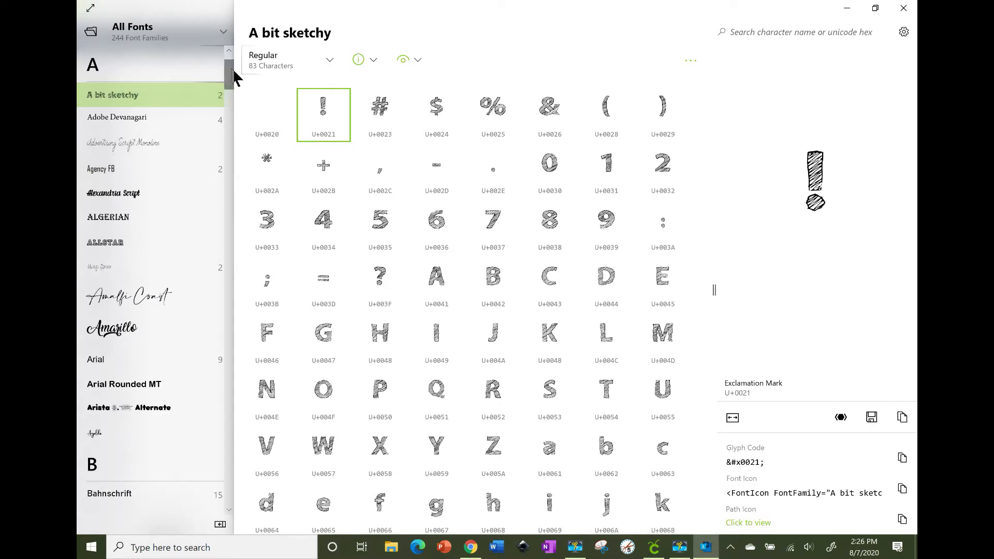
mouse_move(234, 73)
mouse_down()
mouse_move(233, 90)
mouse_move(239, 71)
mouse_up()
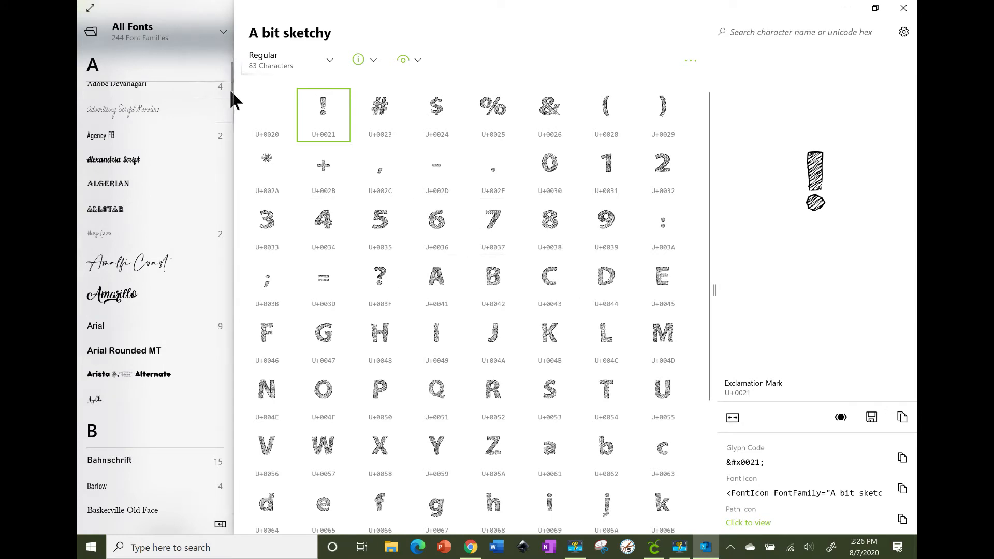
drag(231, 87, 232, 66)
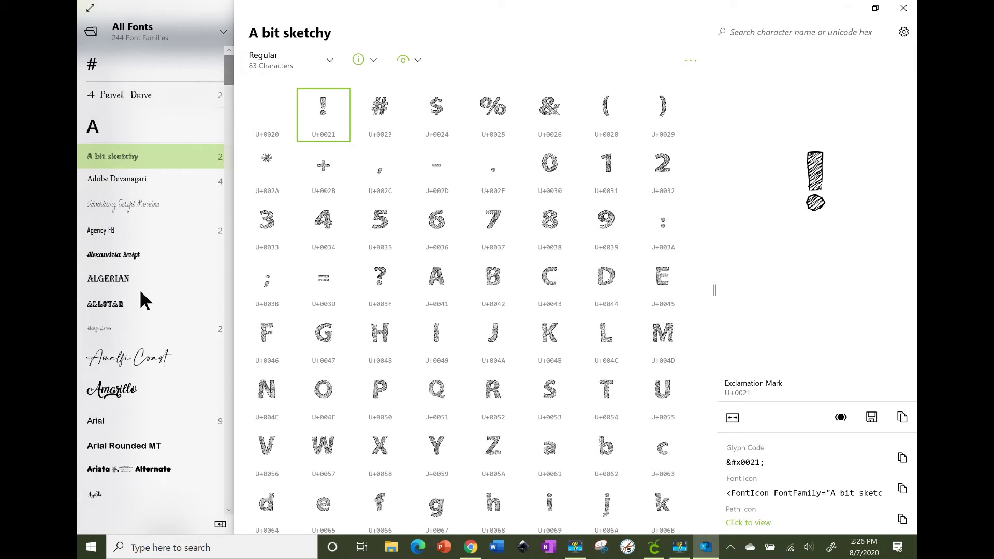
Preview the Amarillo and Amalfi Coast fonts, and display the Samantha Upright character set
click(111, 390)
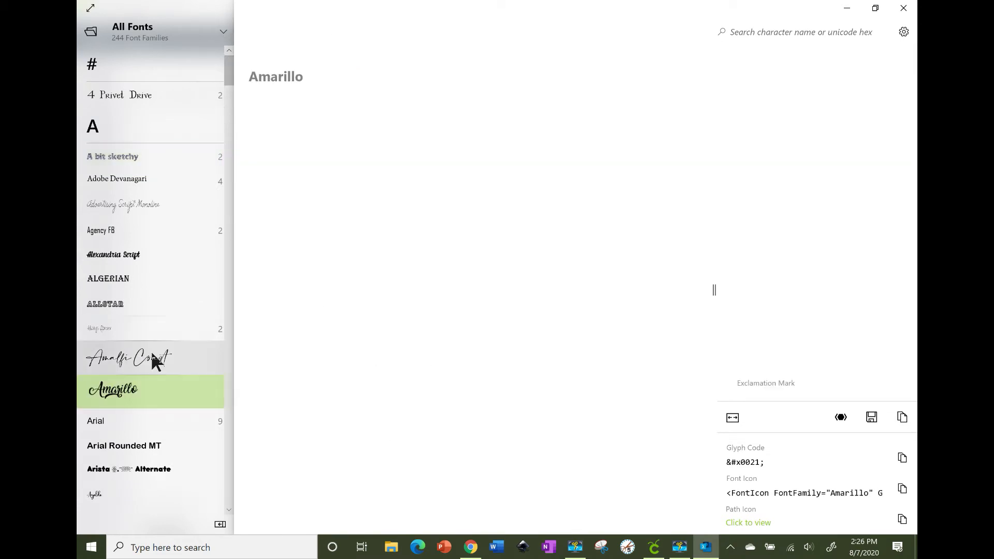
click(150, 349)
scroll(233, 78, down, 10)
scroll(232, 131, down, 10)
drag(235, 258, 243, 393)
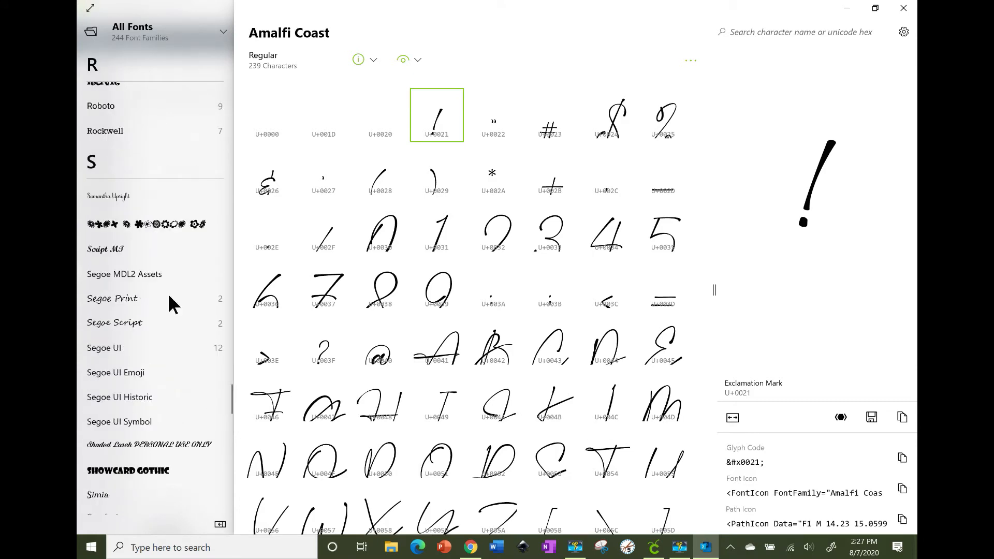
click(104, 197)
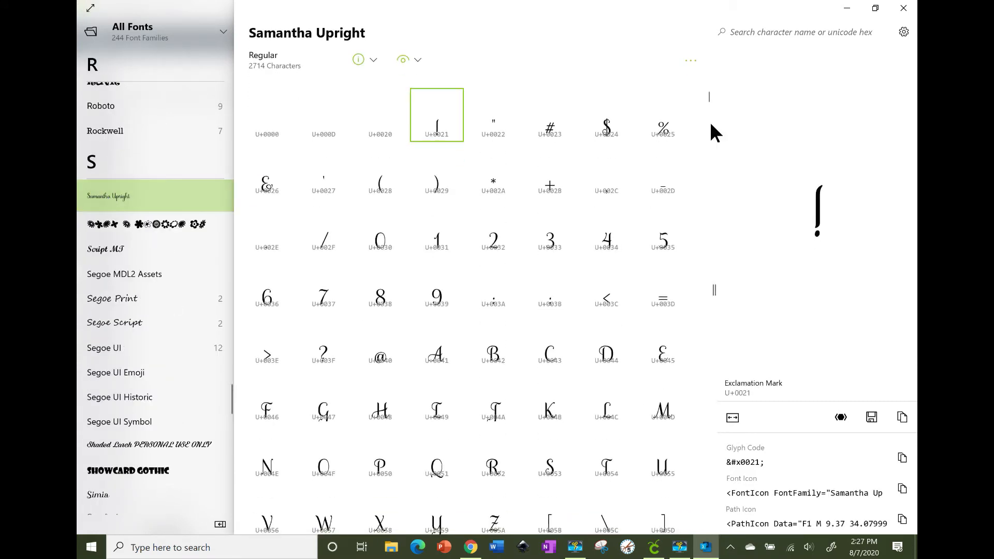
Preview the El ligature glyph (U+041B) of Samantha Upright at large size
click(710, 123)
drag(709, 105, 710, 125)
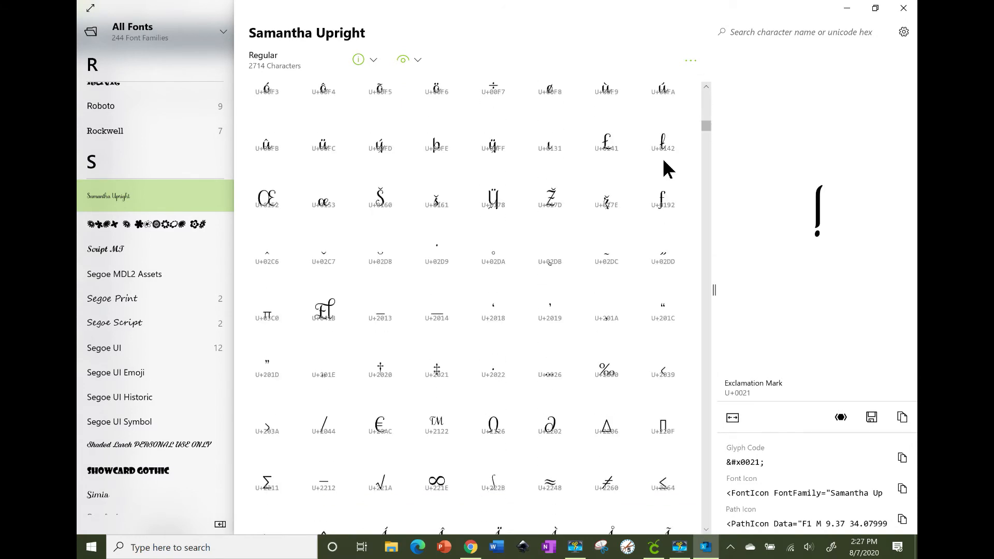
click(328, 317)
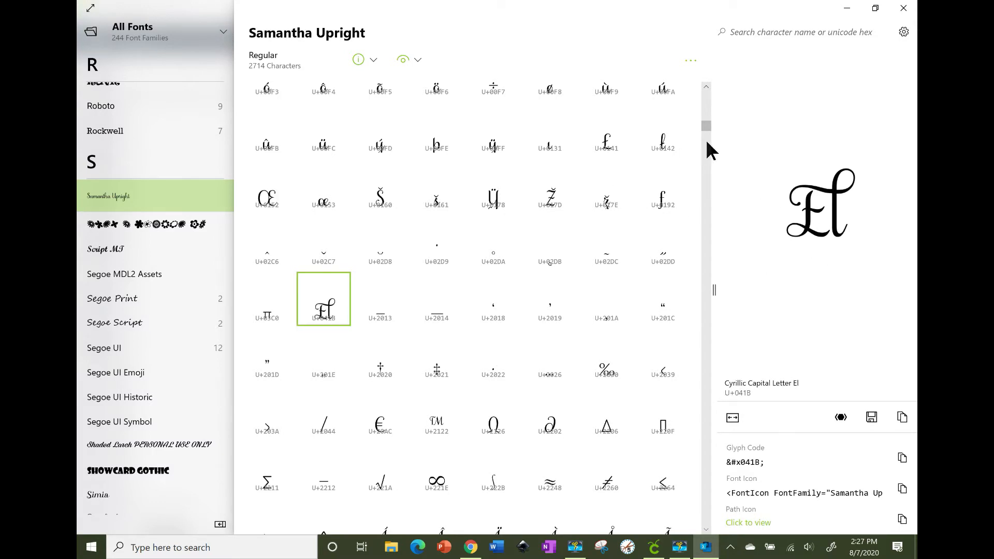
Preview the alternate A glyph U+E04A and copy the left-swash A glyph U+E05F to the clipboard
drag(707, 130, 711, 138)
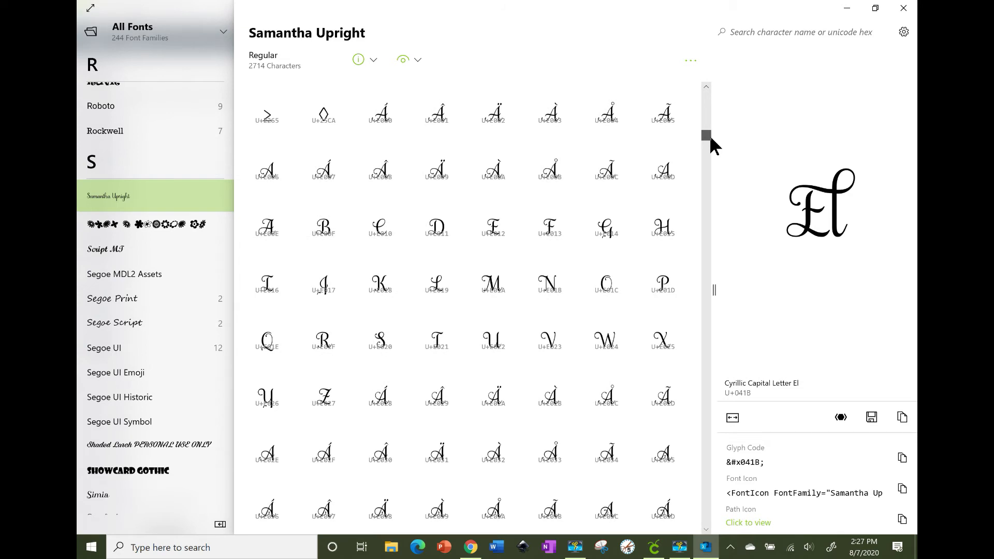
drag(711, 138, 710, 149)
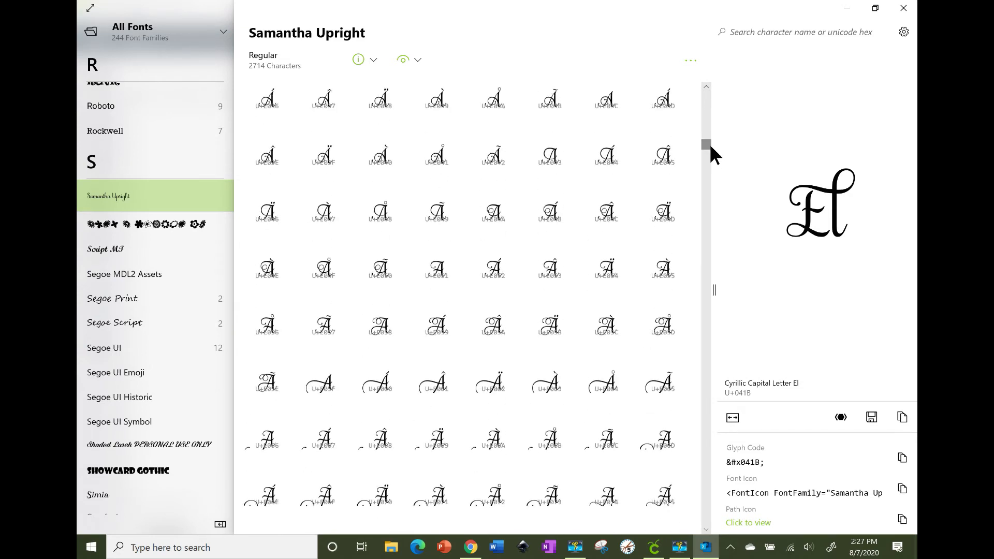
click(496, 219)
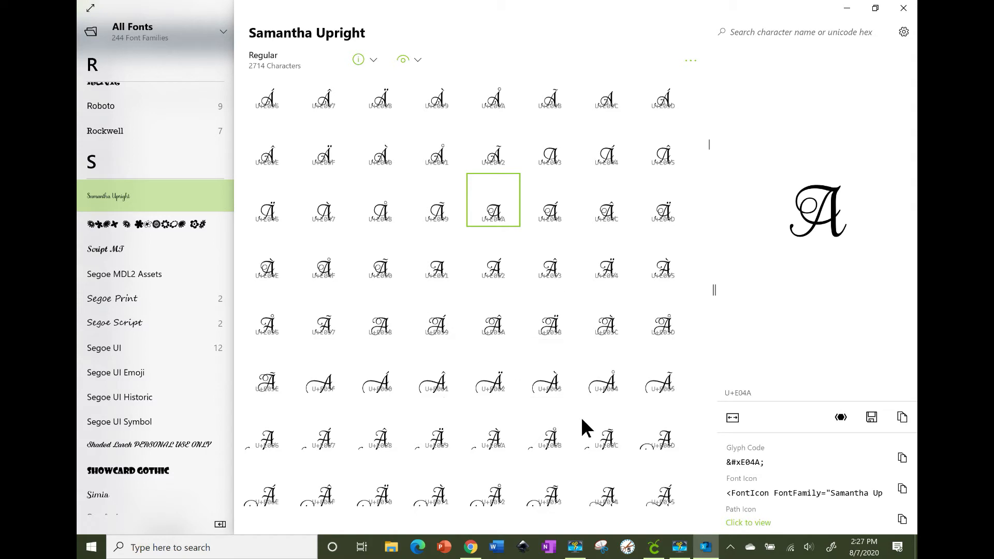
click(337, 389)
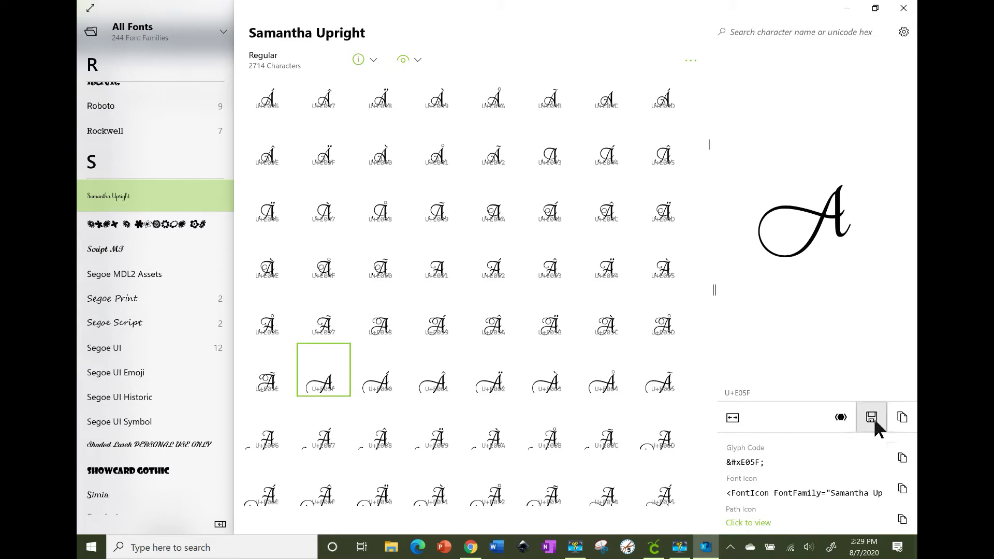
click(901, 417)
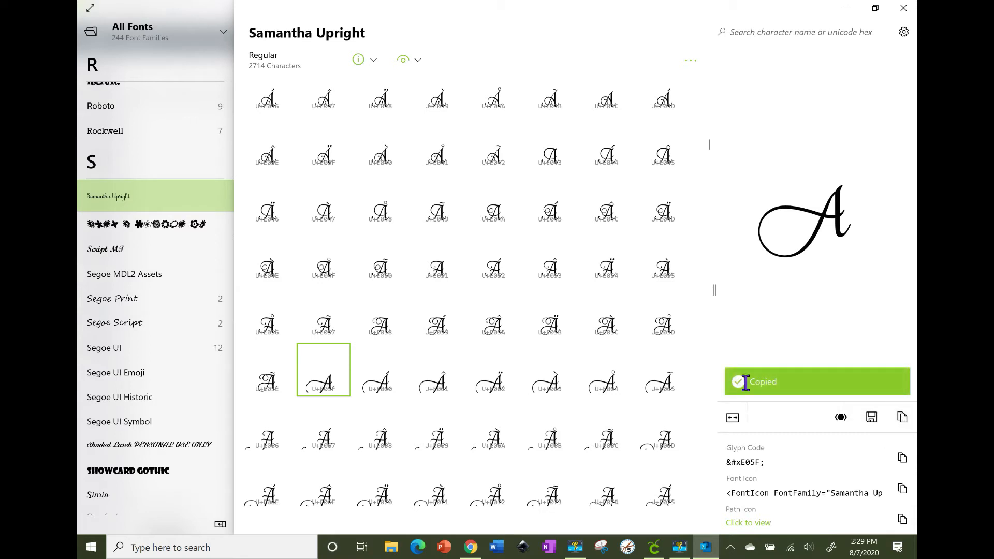
Switch to Cricut Design Space, add a first name as text starting with the pasted swash A, and move it higher on the canvas
click(654, 547)
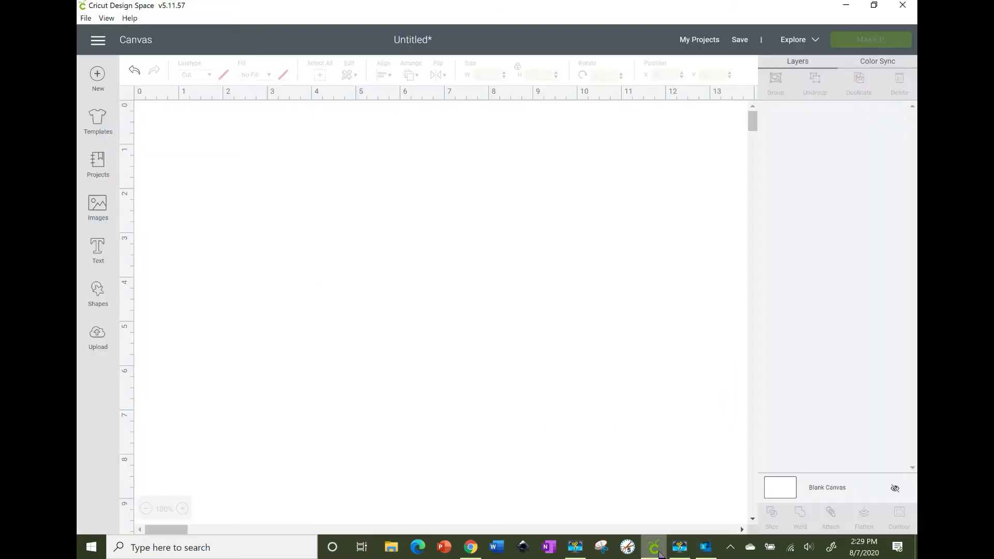
click(100, 253)
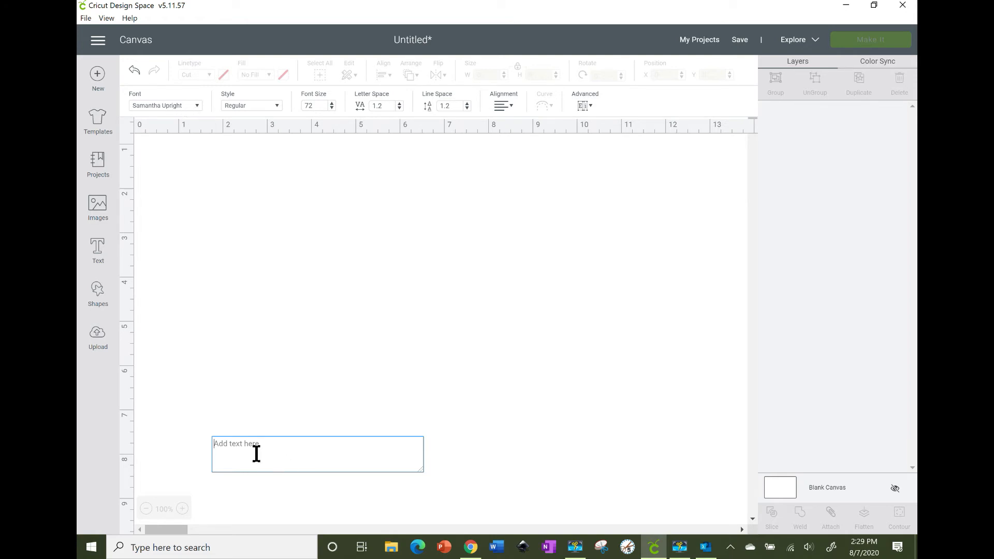
text(A)
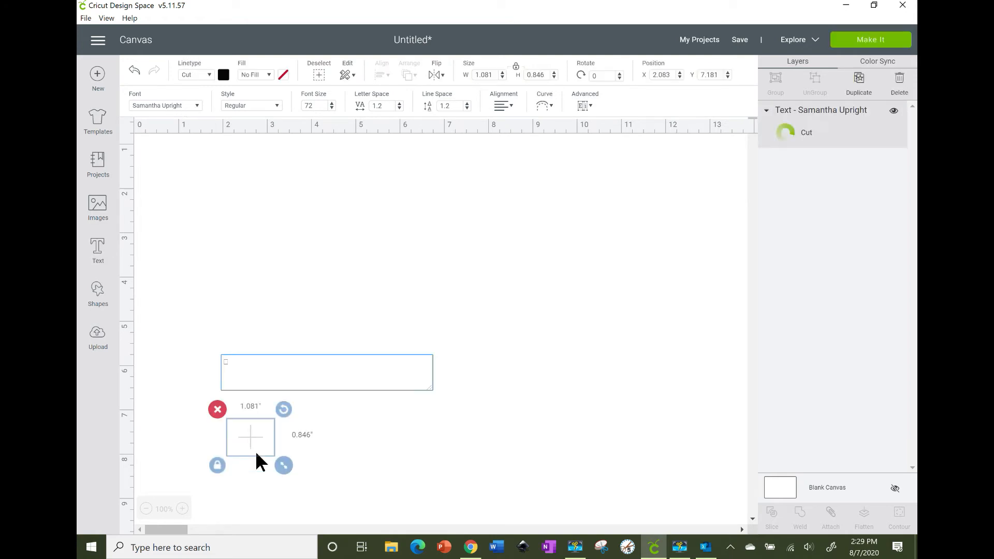
text(rlene)
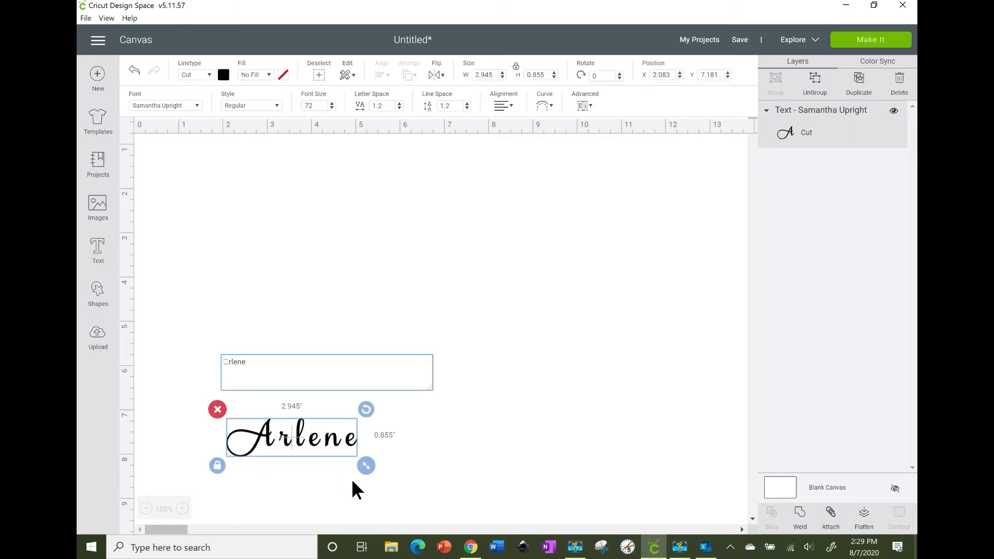
drag(321, 439, 355, 328)
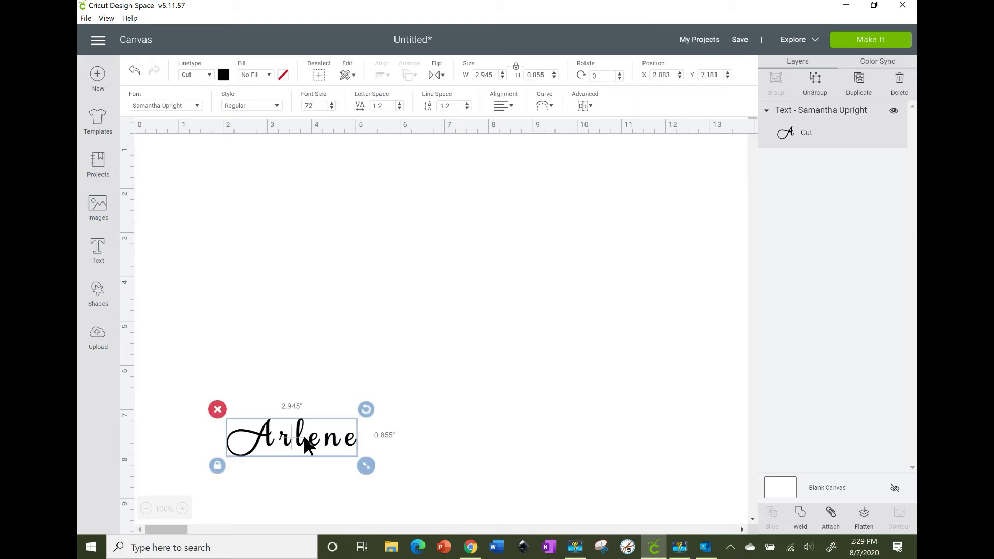
Reduce the letter spacing of the Samantha Upright name text to -0.3 so the letters connect
click(399, 108)
click(400, 108)
click(400, 109)
click(400, 109)
click(399, 108)
click(400, 108)
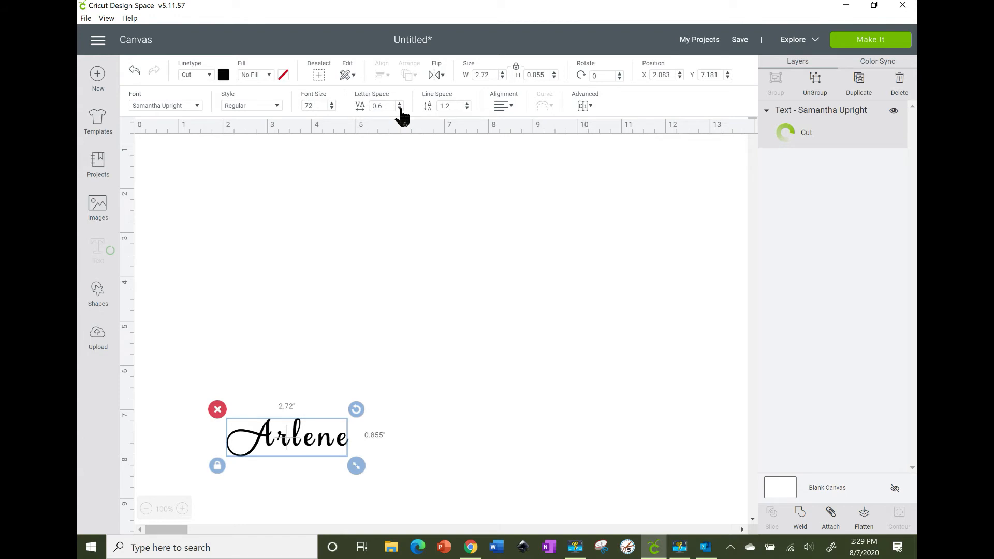
click(400, 108)
click(400, 108)
click(400, 108)
click(400, 109)
click(400, 109)
click(400, 108)
click(400, 108)
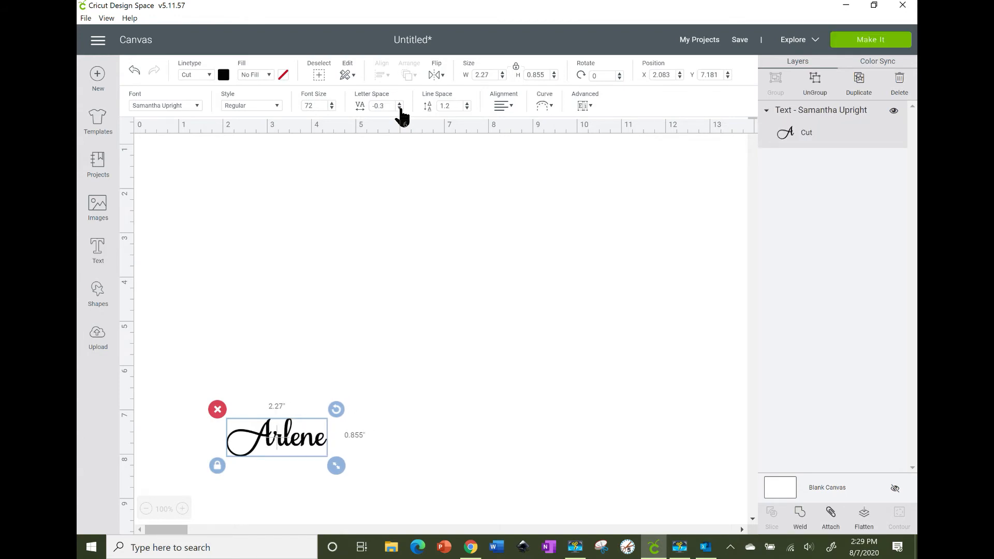
Enlarge the name text to about 6.6 by 2.5 inches, move it up to about X 2, Y 3.25, and set letter spacing to -0.2
drag(340, 467, 532, 512)
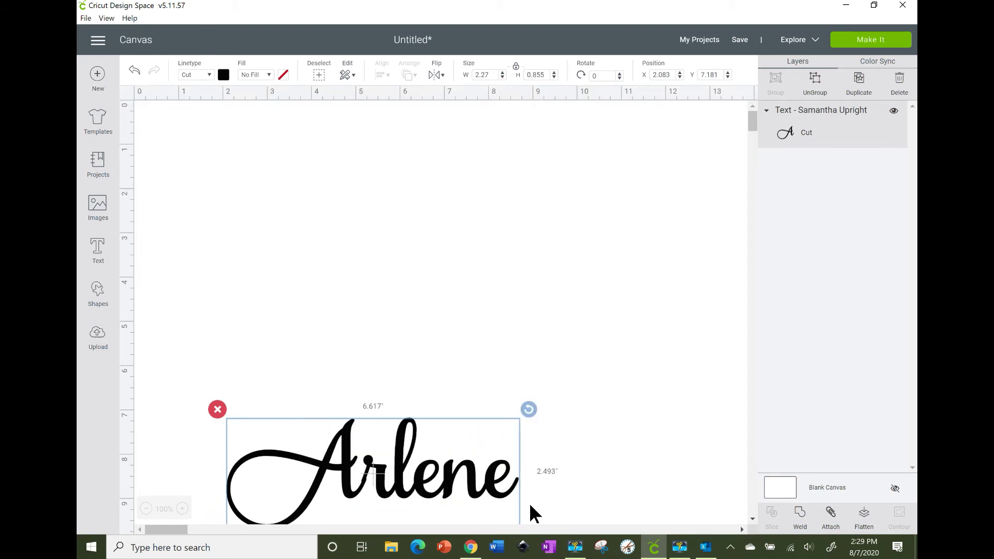
drag(402, 445, 399, 271)
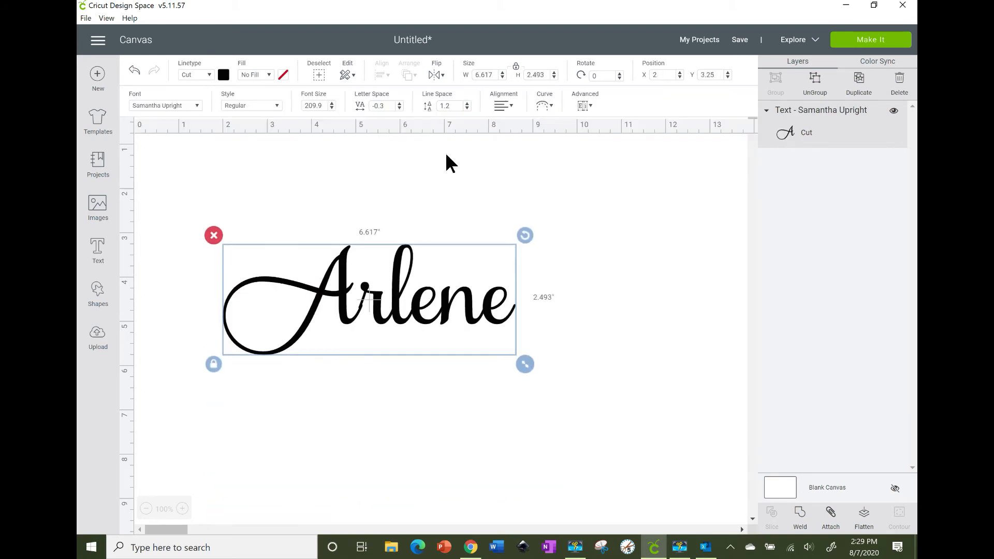
click(399, 103)
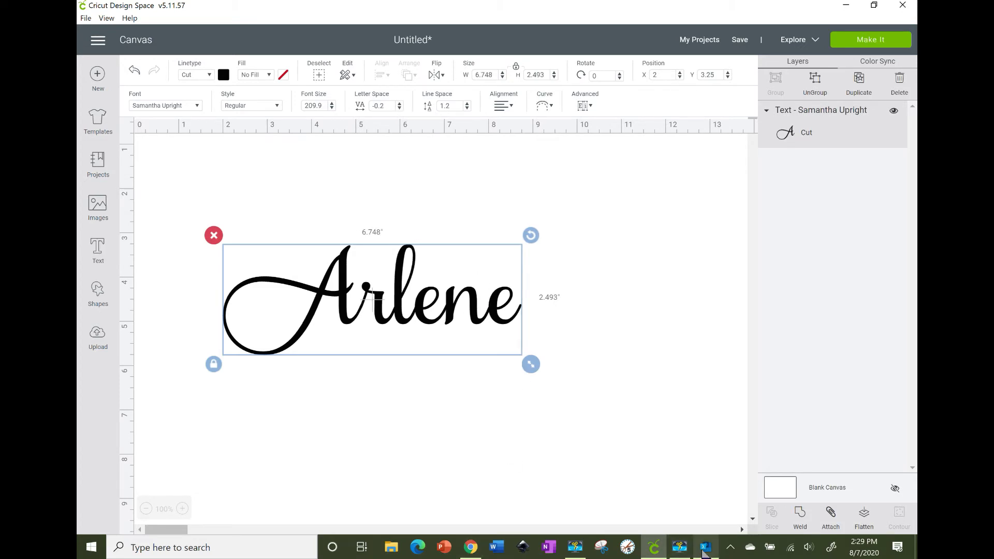
Switch to Character Map UWP and preview the Samantha Upright lowercase e variants U+E4ED, U+E4F2 and U+E4F3
click(705, 550)
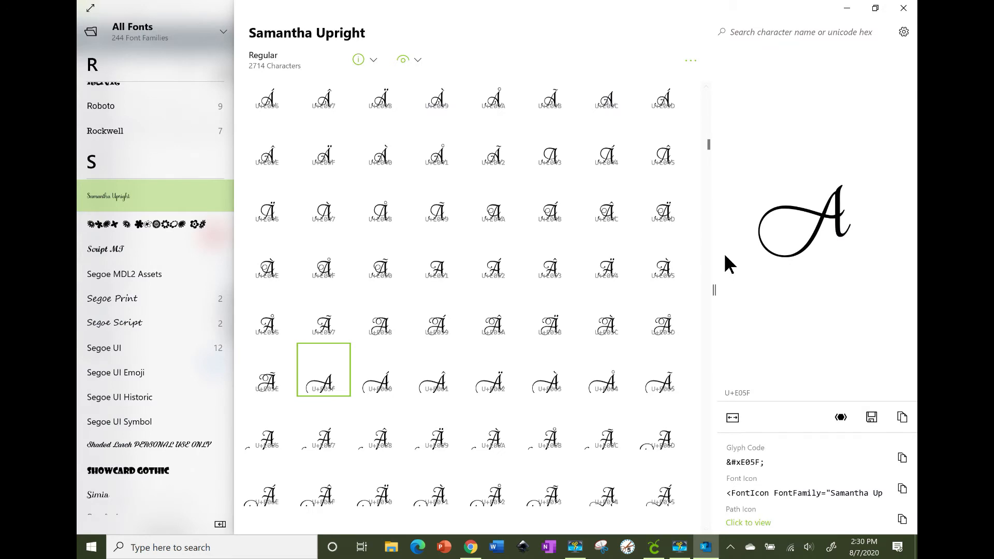
drag(708, 148, 717, 330)
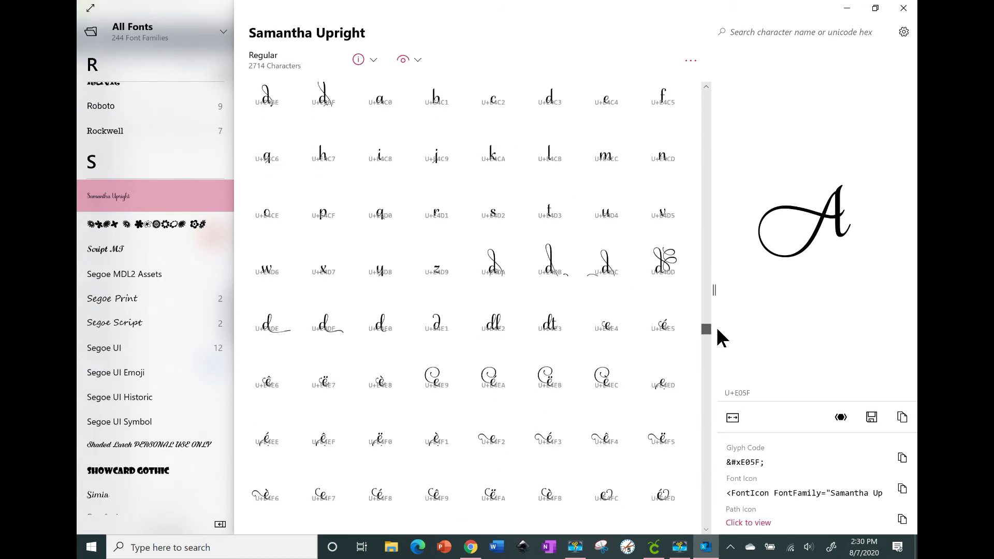
click(657, 391)
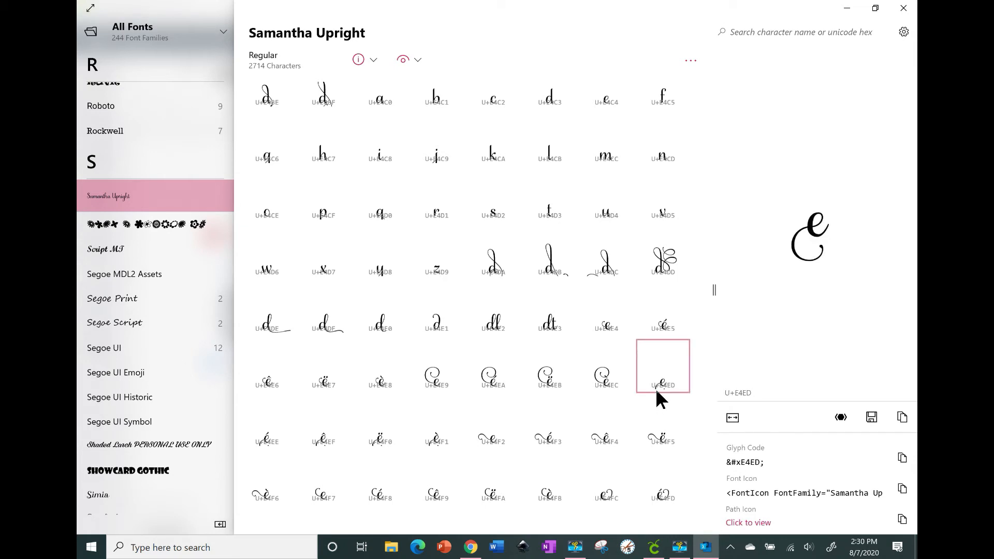
click(505, 430)
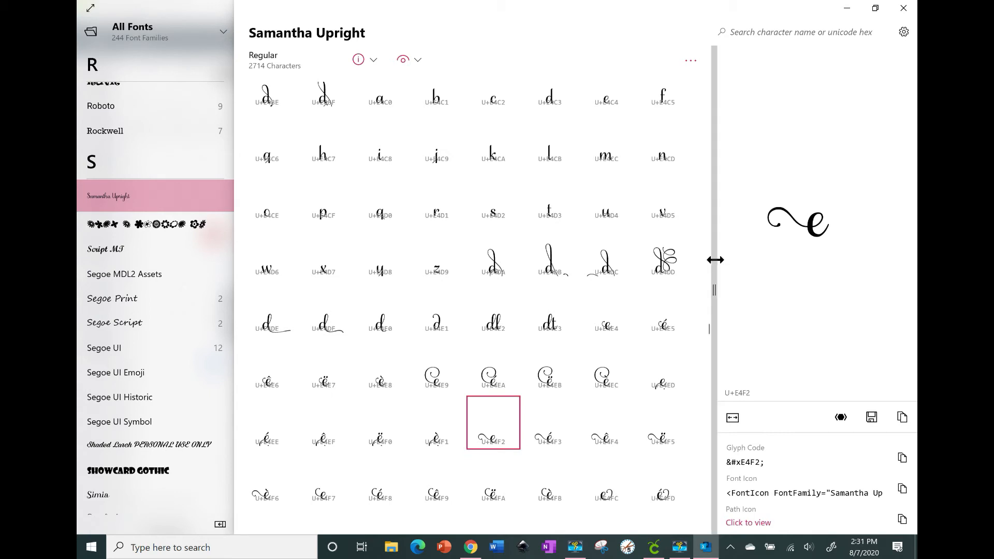
click(548, 440)
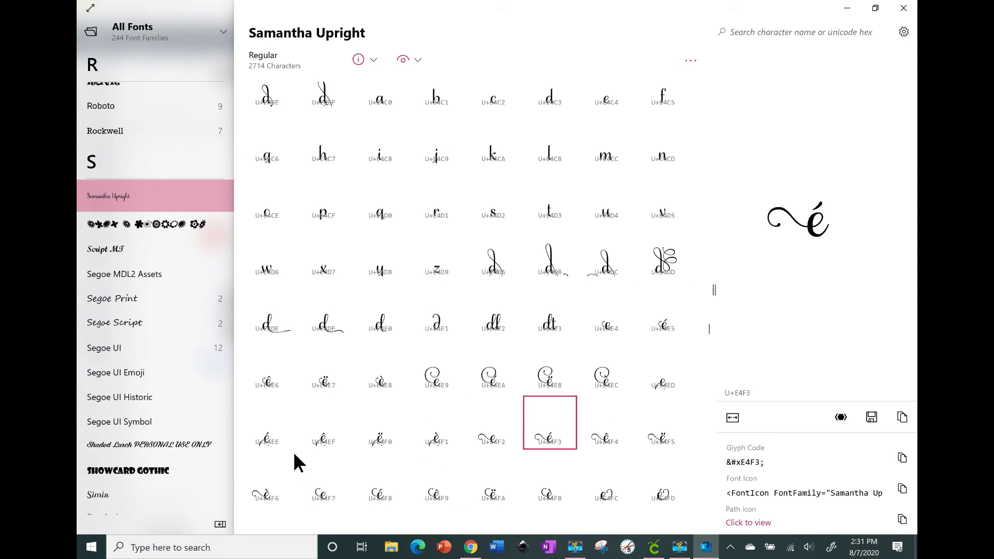
Find the right-swash lowercase e glyph U+E515 among the e variants and copy it to the clipboard
key(Down)
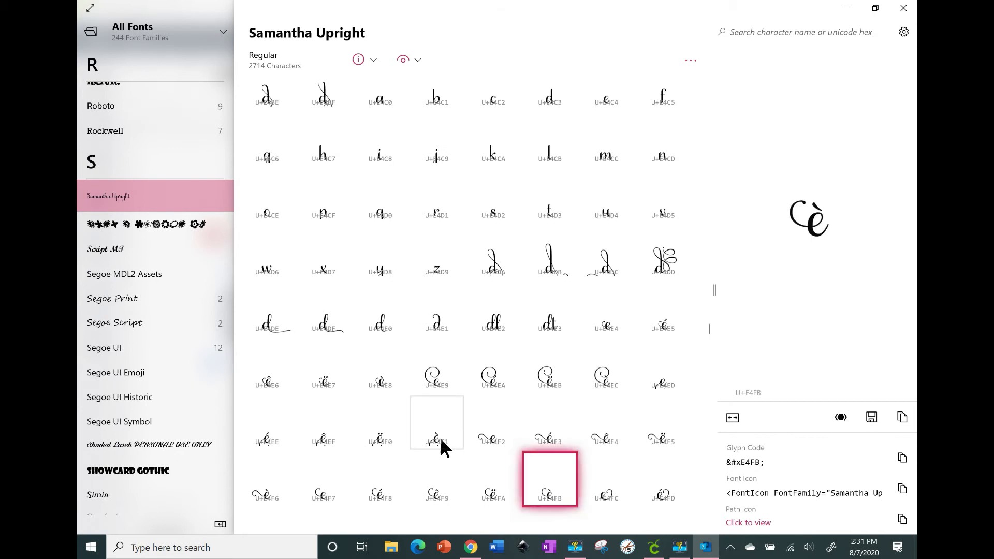
key(Down)
key(Down)
key(Down)
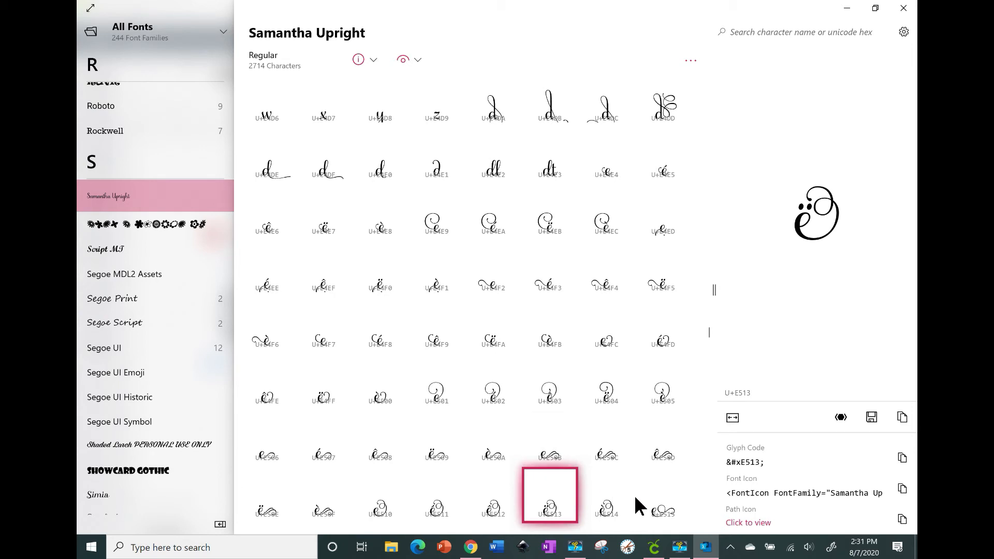
click(666, 510)
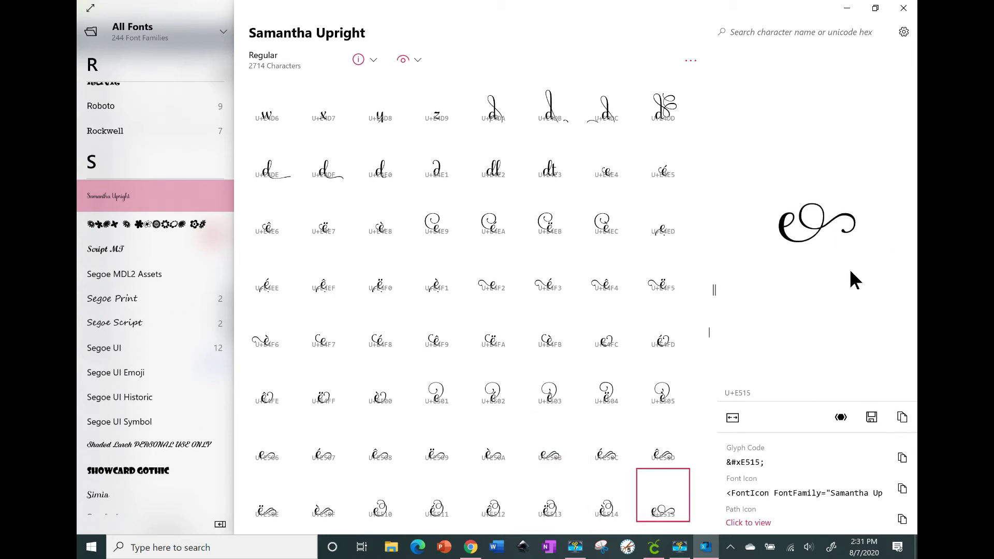
click(902, 420)
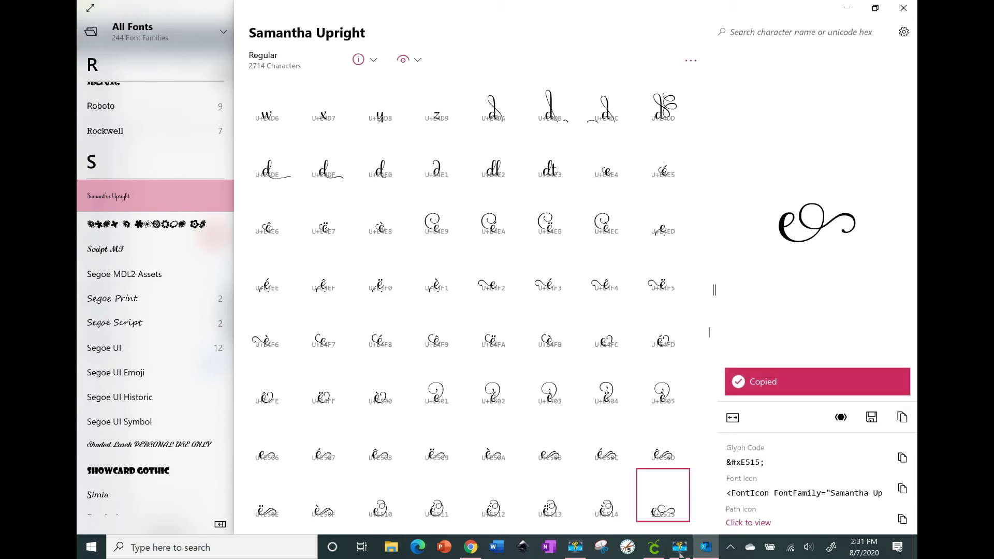
Switch to Cricut Design Space, replace the final e of the name with the copied swash e, and deselect the text
click(654, 547)
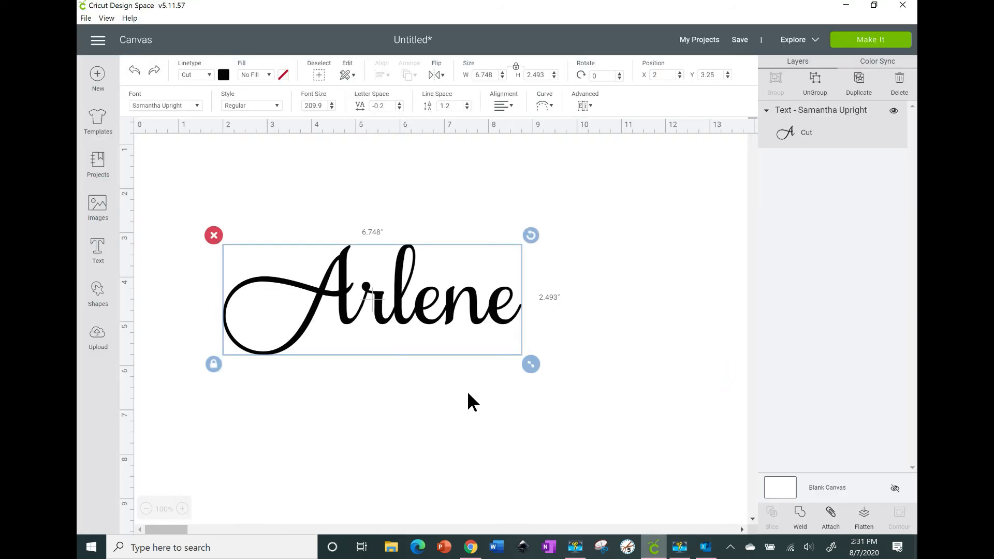
double_click(484, 317)
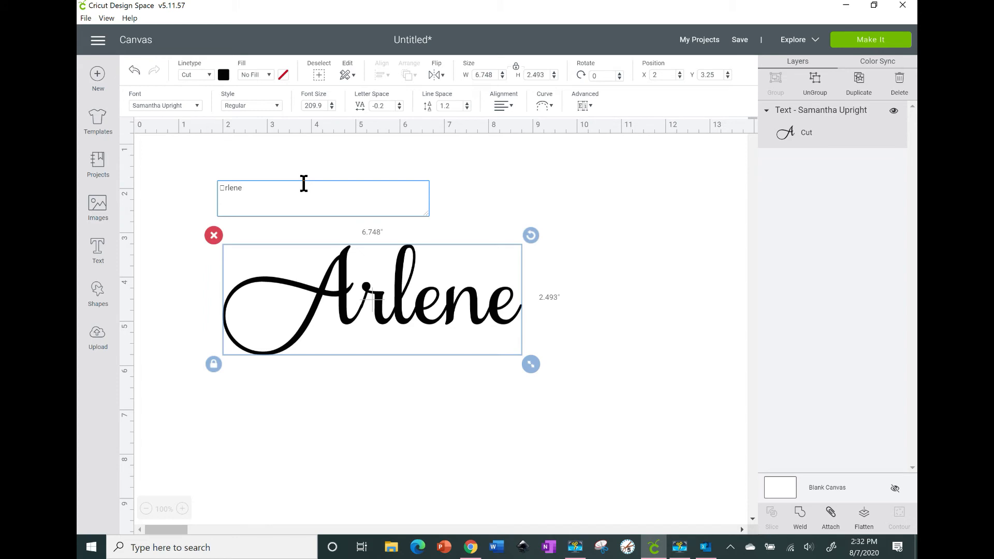
key(BackSpace)
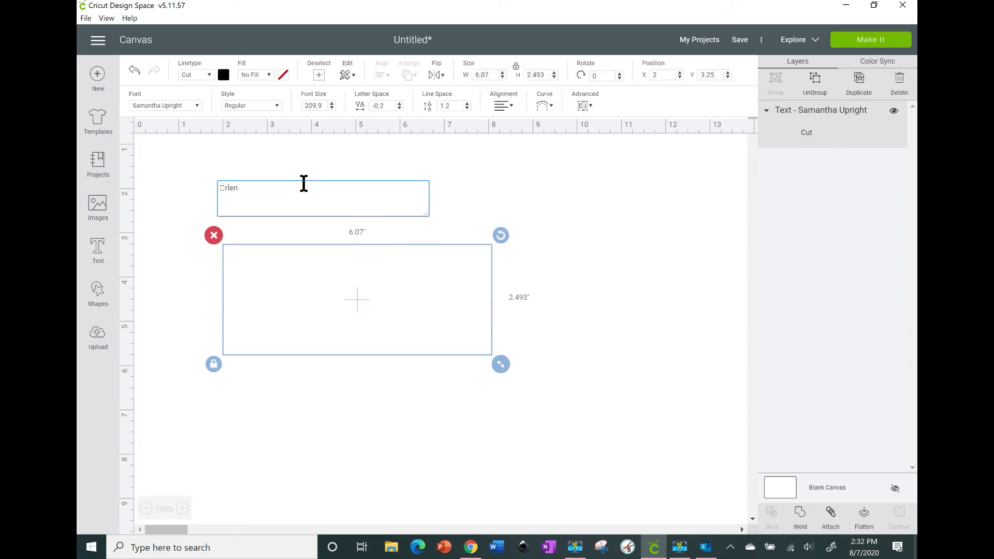
key(ctrl+v)
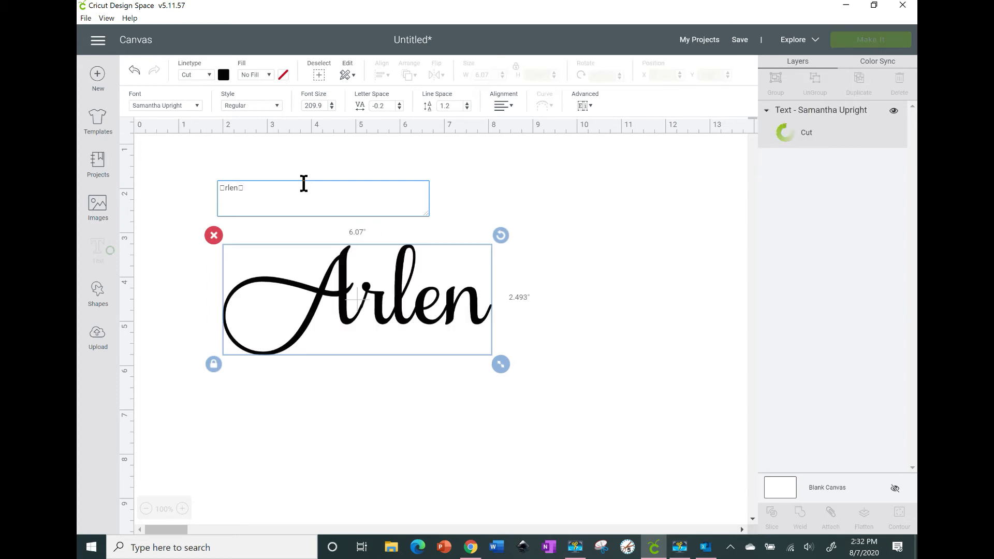
click(591, 319)
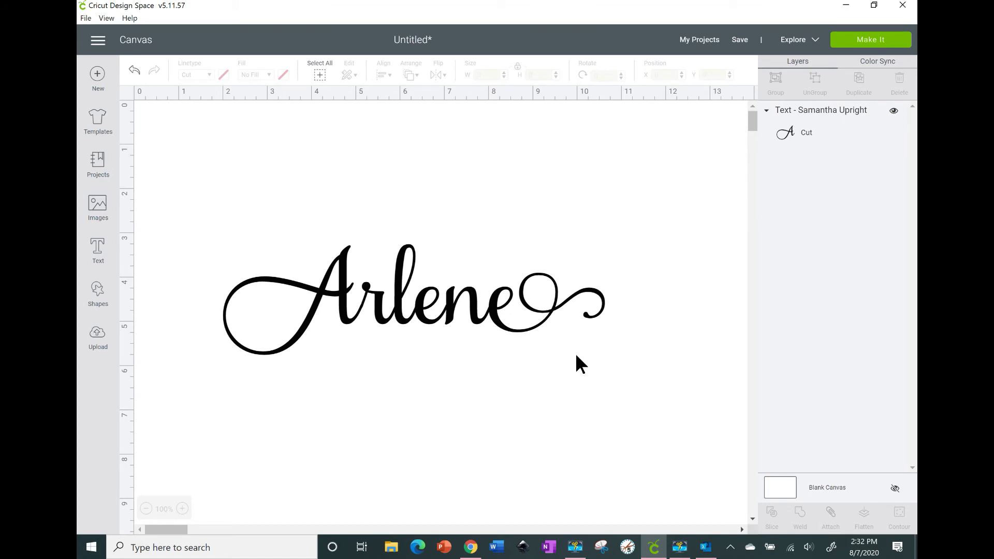
Search Windows for "Microsoft store" and open the Microsoft Store app
click(705, 548)
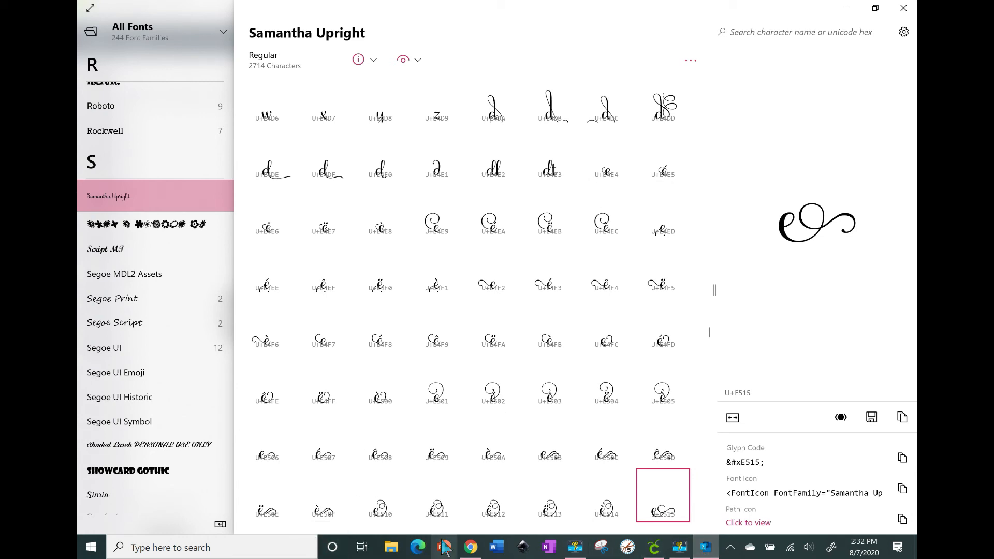
click(280, 546)
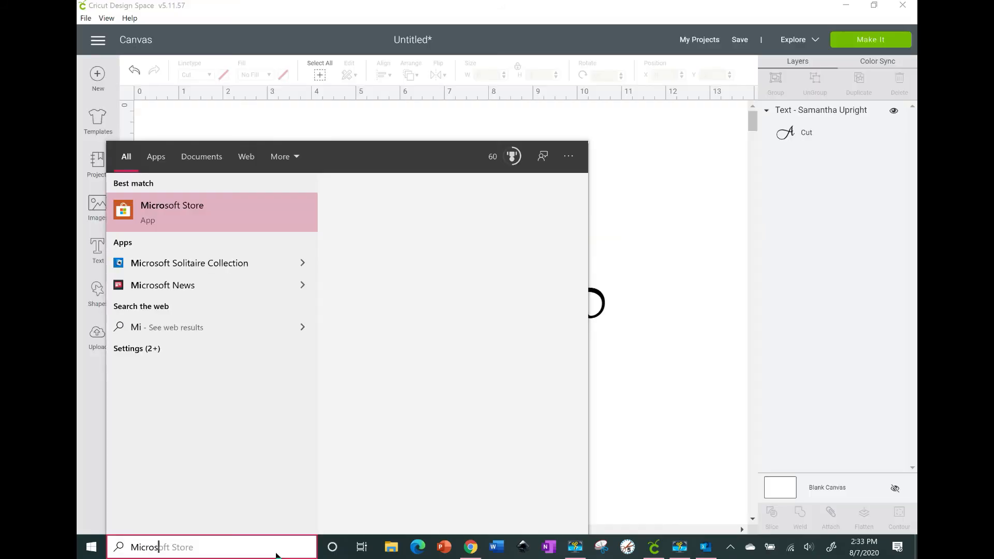
text(oft store)
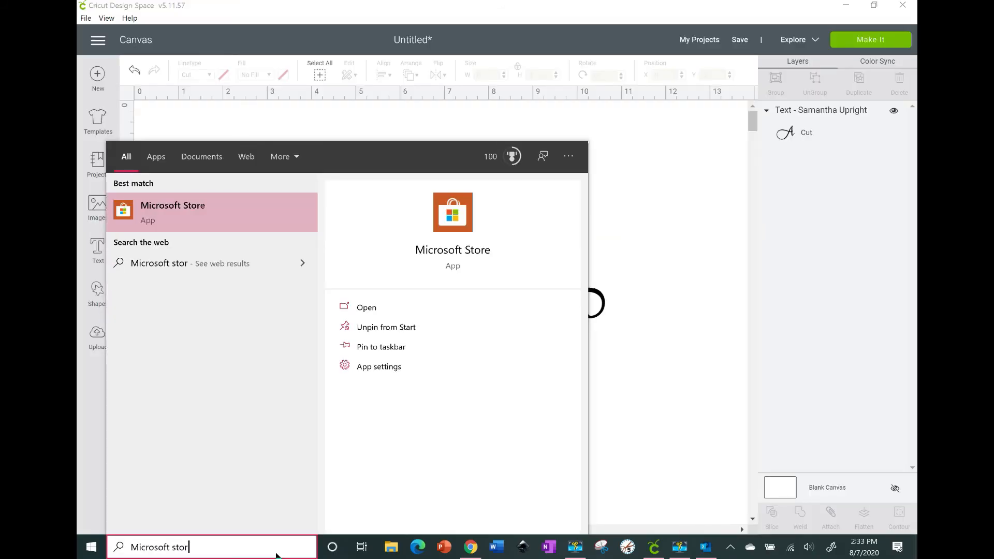
click(371, 307)
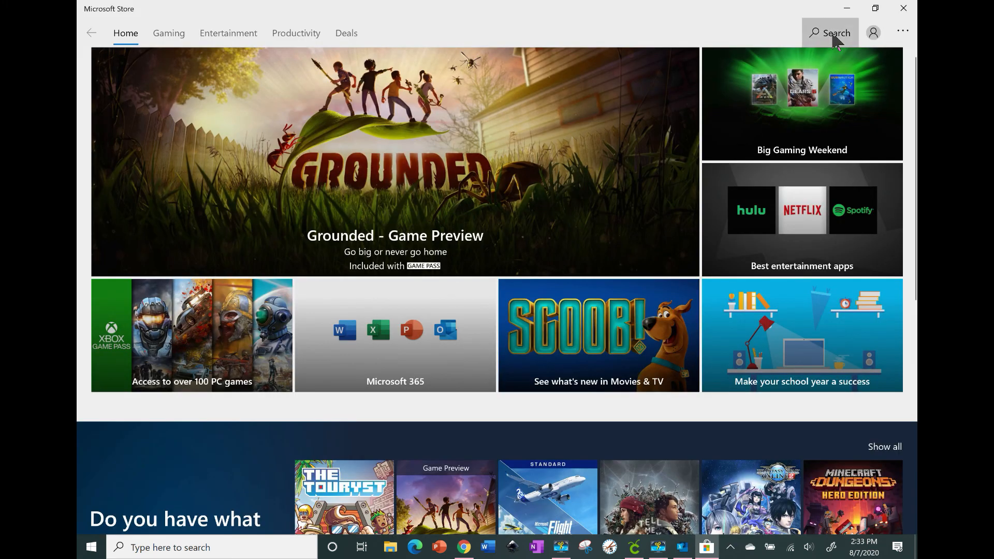
Search the Microsoft Store for "charater map uwp" and open the Character Map UWP product page
click(829, 33)
text(chara)
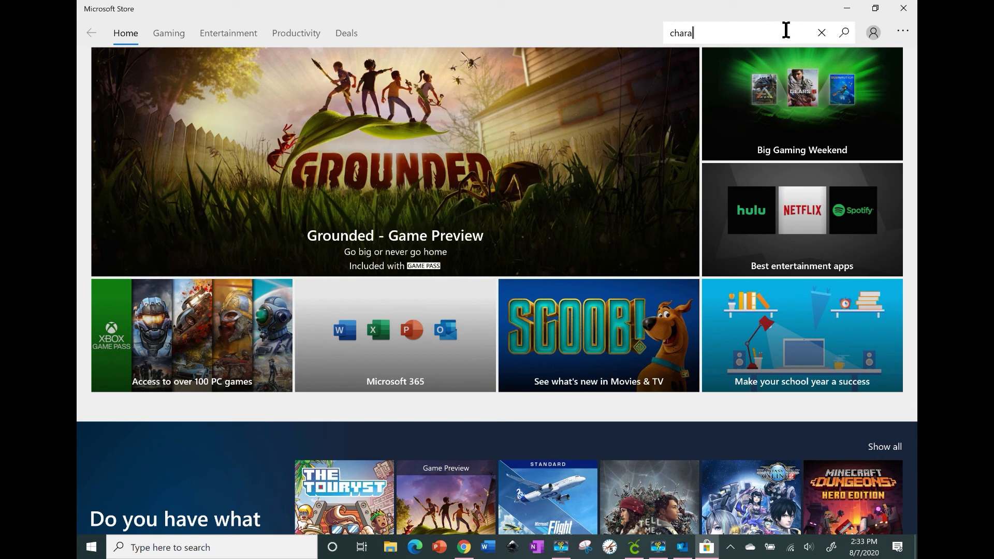
text(ter map uwp)
key(Return)
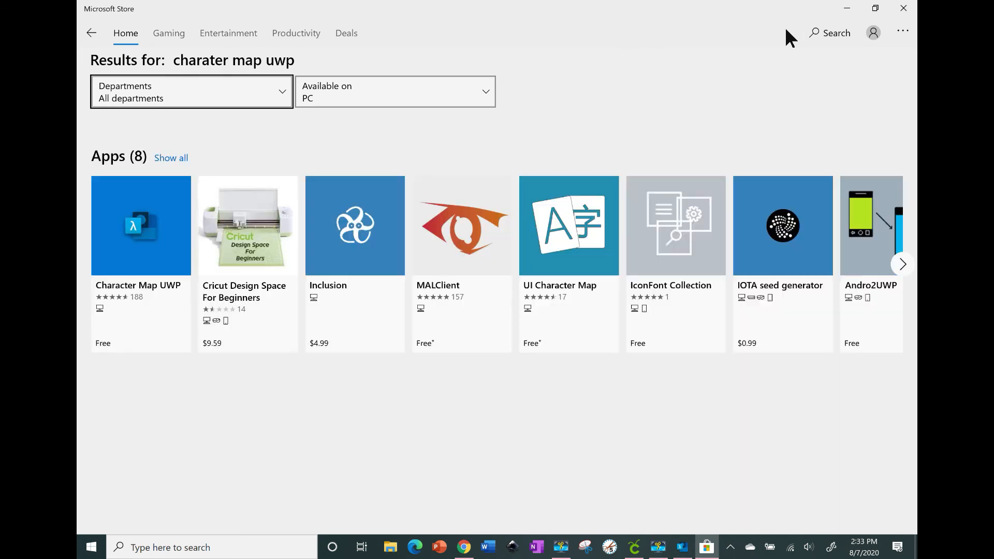
click(112, 220)
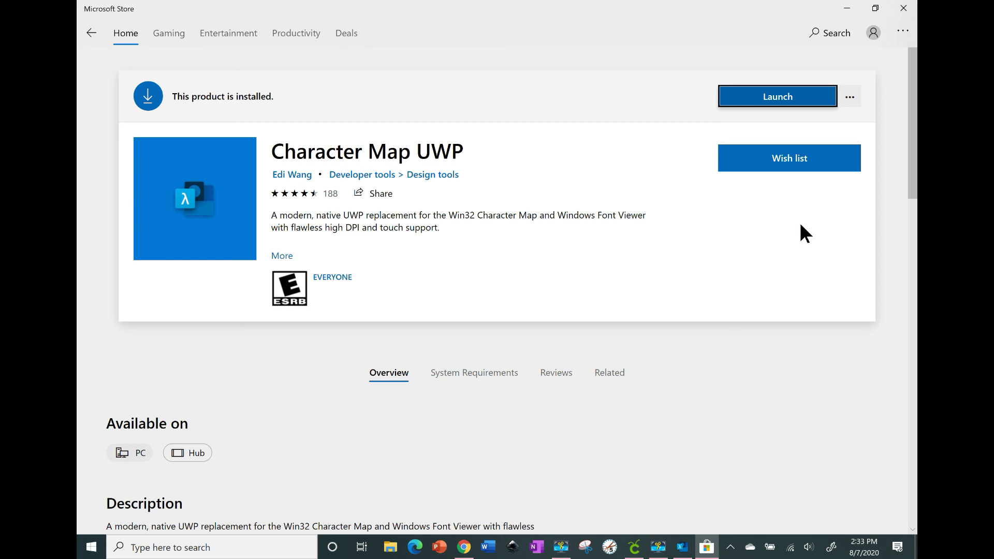
Switch back to Cricut Design Space, select the finished name text on the canvas, and deselect it
click(635, 549)
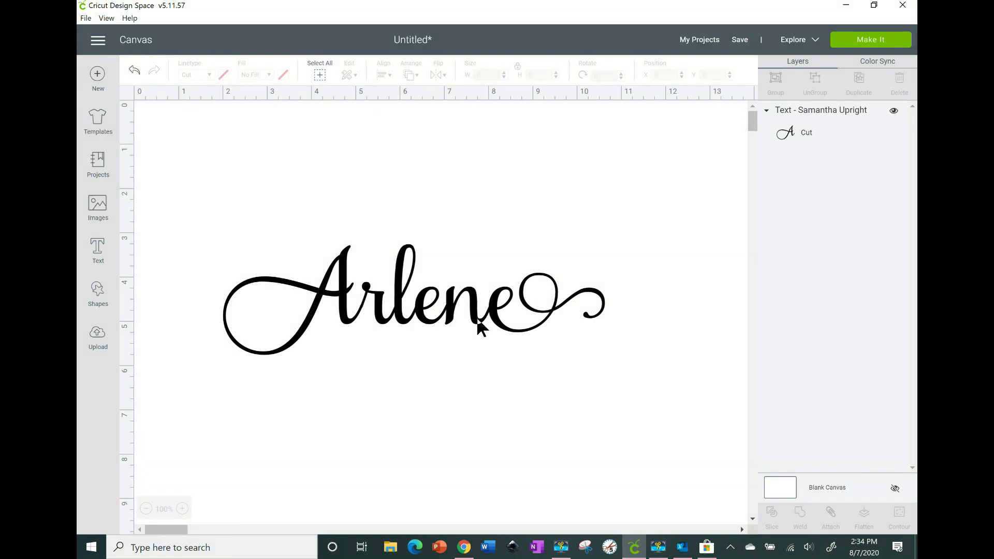
click(481, 328)
click(501, 375)
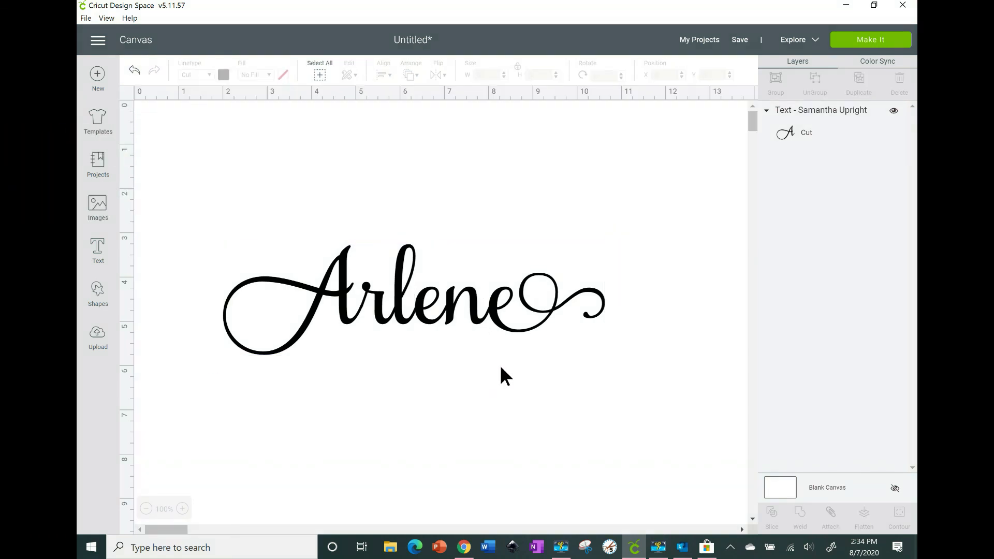